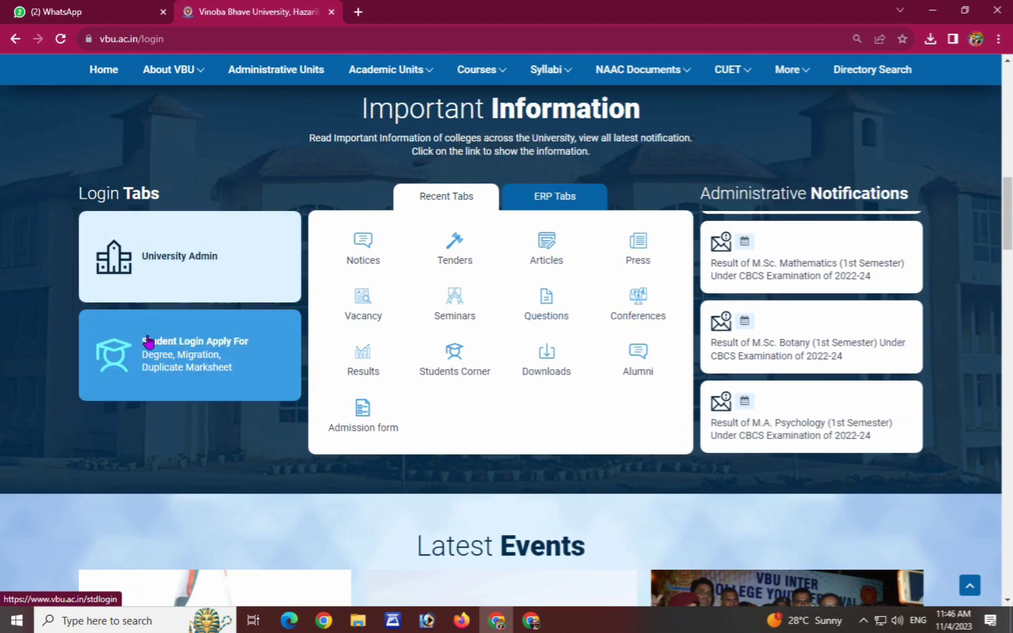
Step: Open the Student Login card for degree, migration and duplicate marksheet applications
left_click(175, 364)
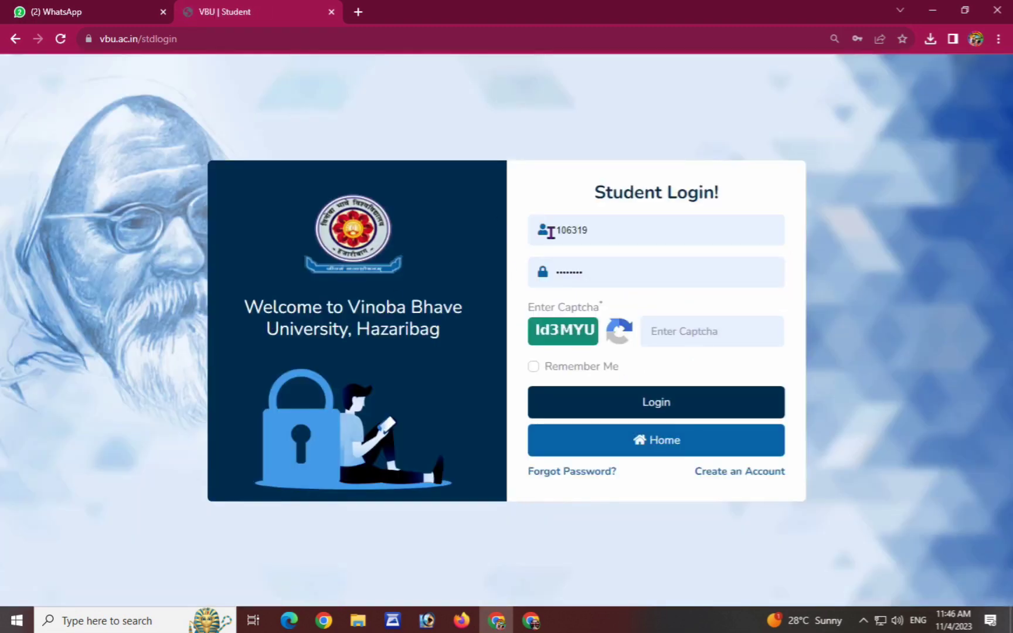
Step: Start a new account, entering the student's full name and choosing UG Course under Applying For
left_click(727, 476)
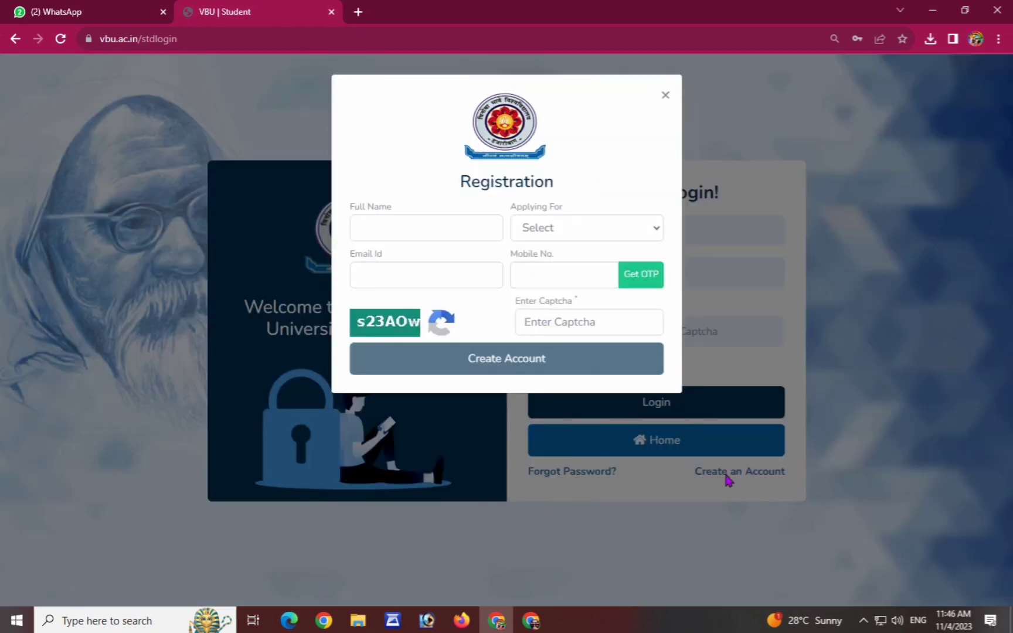
left_click(420, 238)
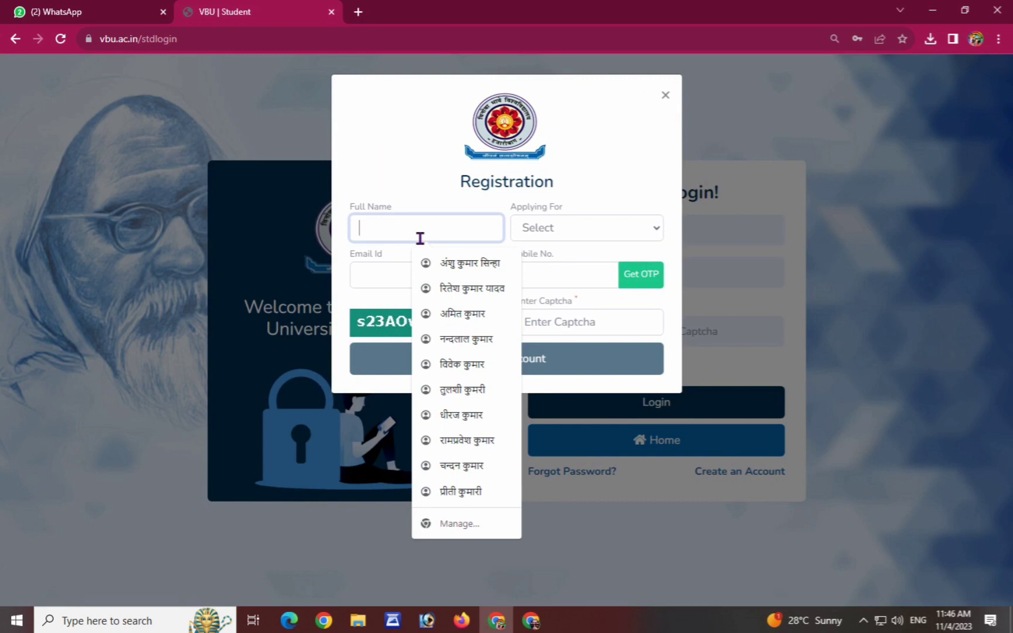
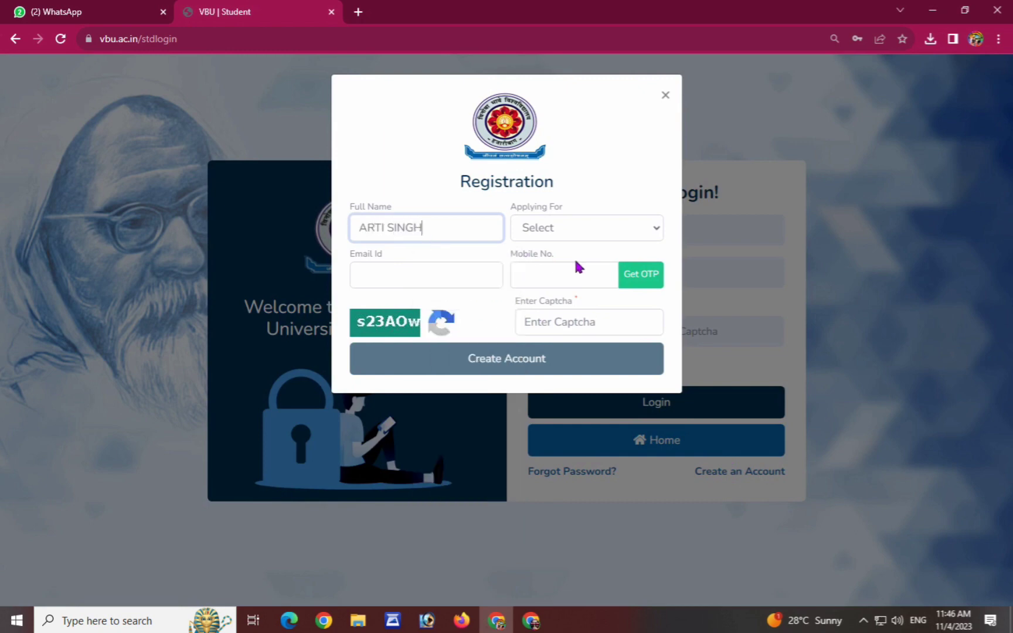
left_click(579, 229)
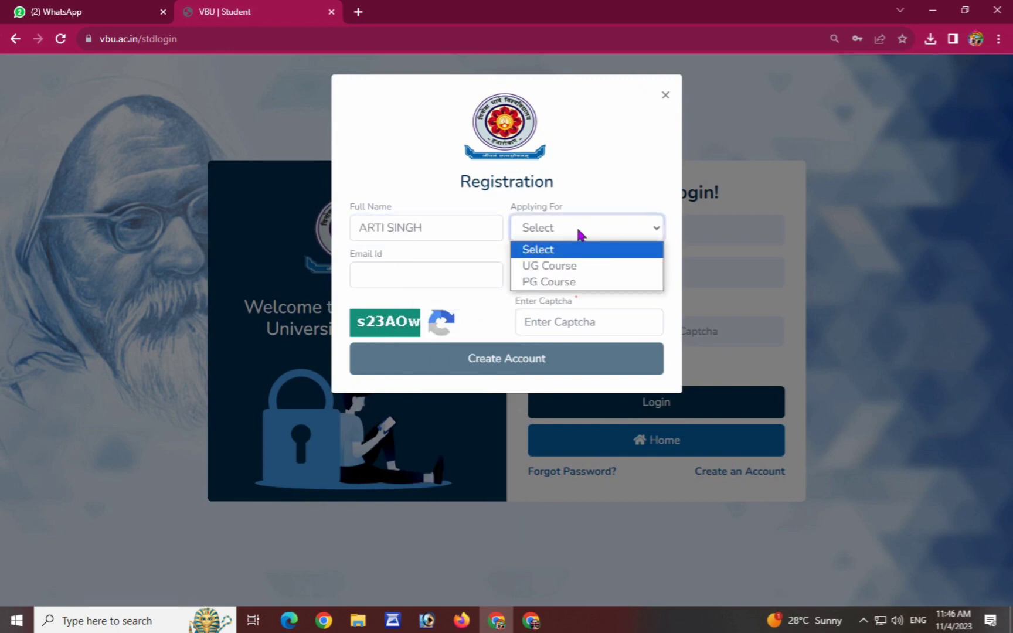
left_click(560, 267)
Step: Paste the e-mail and mobile number from clipboard, fill the captcha, and request the mobile OTP
left_click(436, 285)
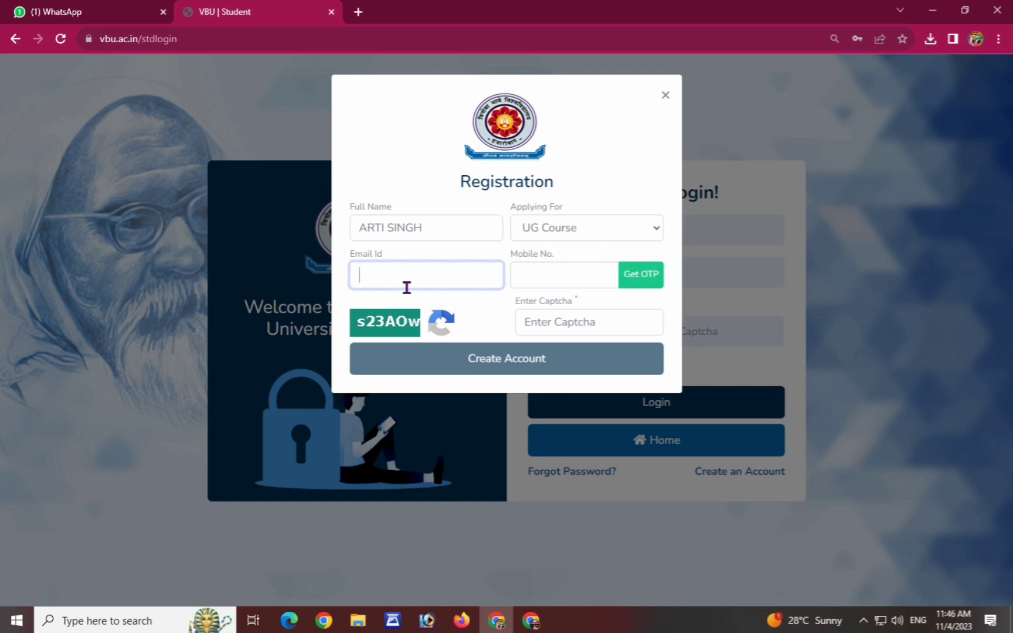
key("super+v")
left_click(422, 385)
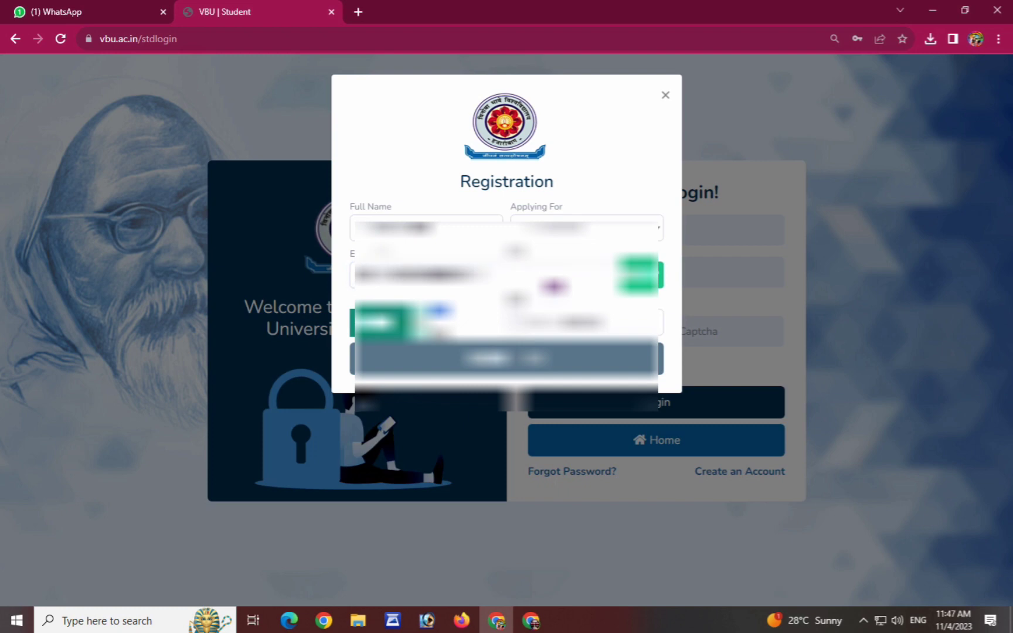
key("super+v")
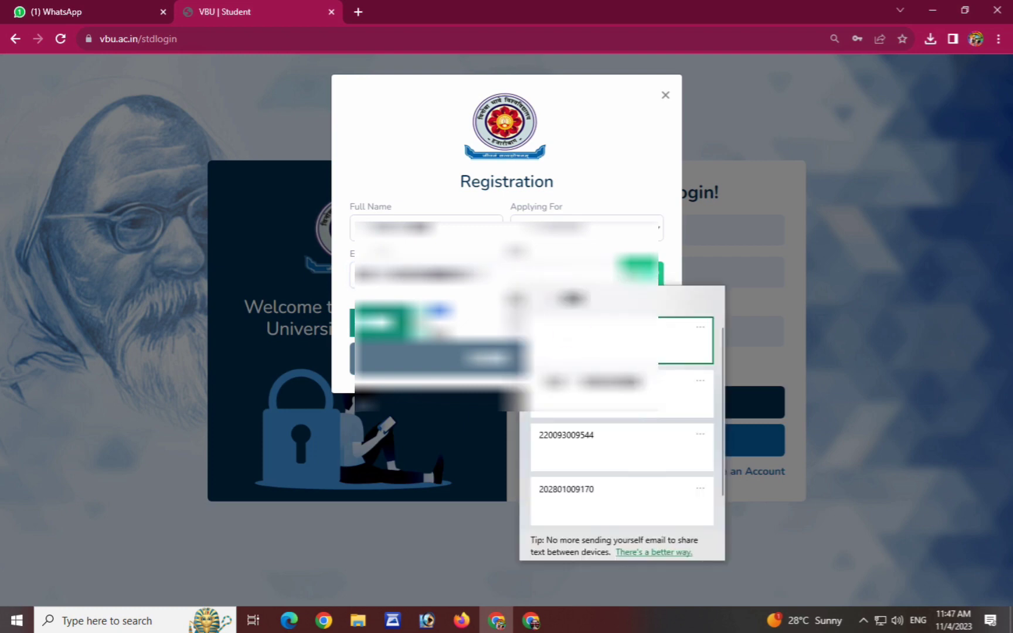
key("Return")
left_click(587, 322)
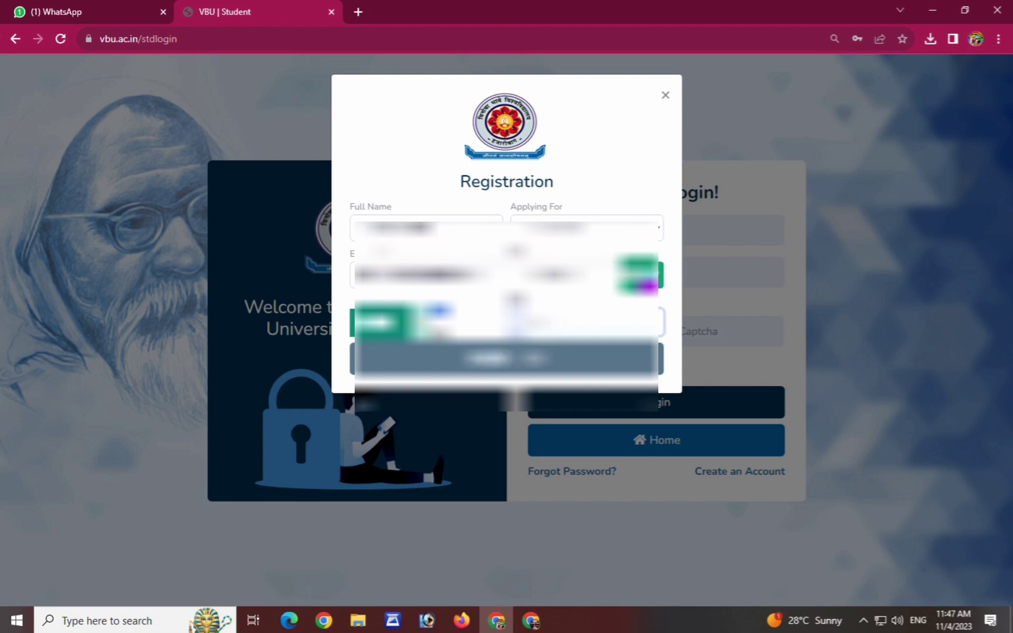
left_click(646, 275)
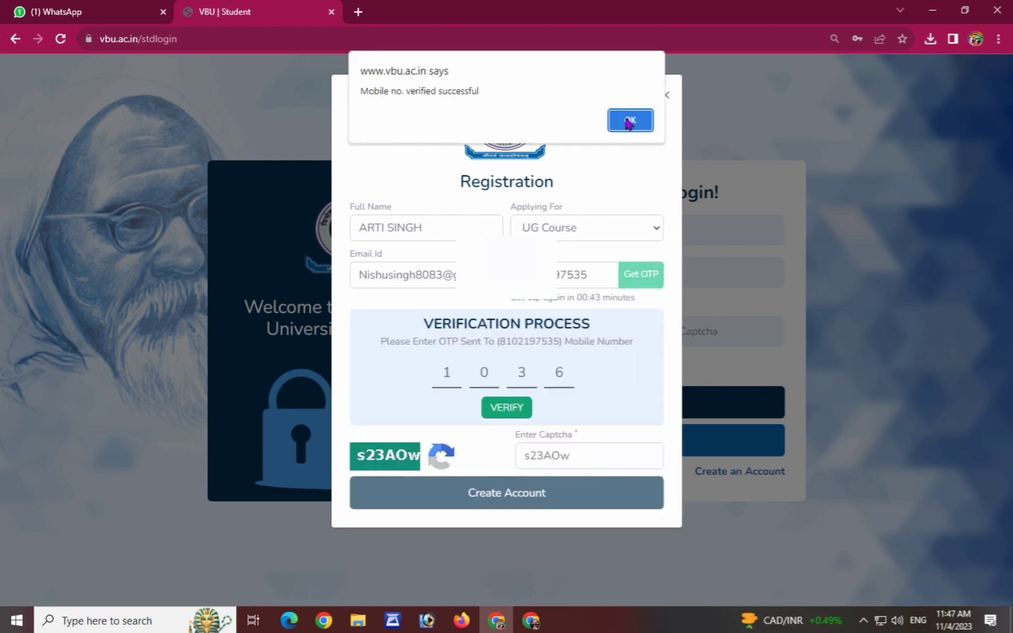
Step: Dismiss the mobile verification alert, create the account, and read the Congratulations message
left_click(628, 120)
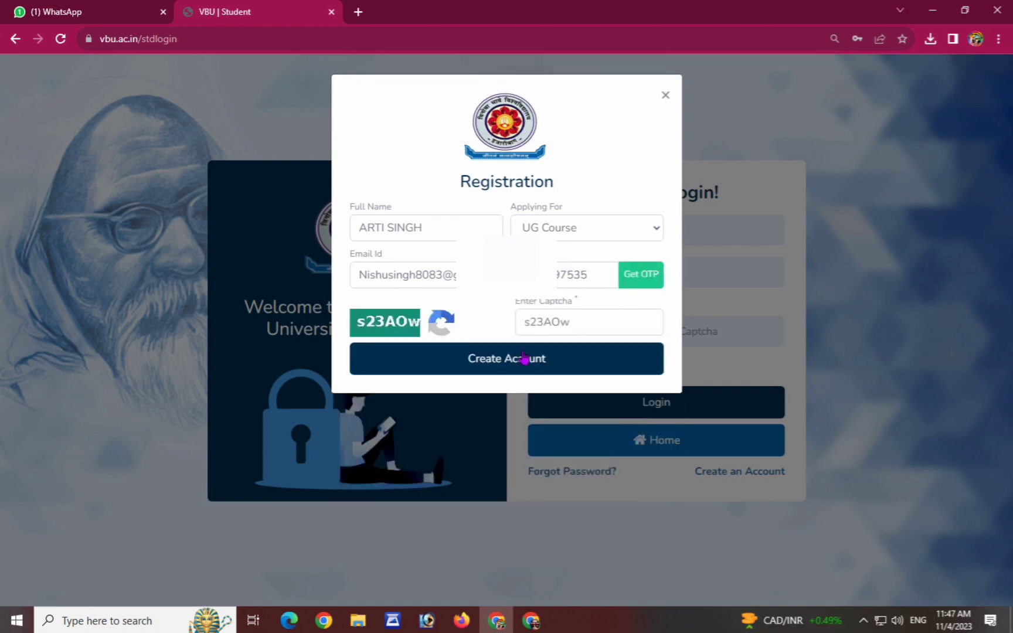
left_click(530, 371)
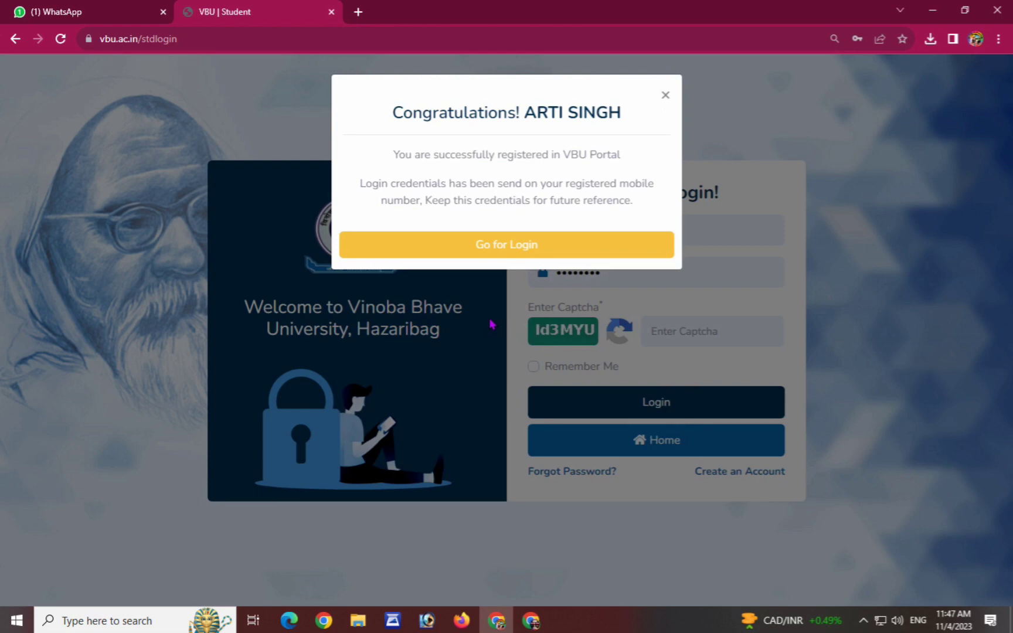
left_click_drag(401, 132, 638, 211)
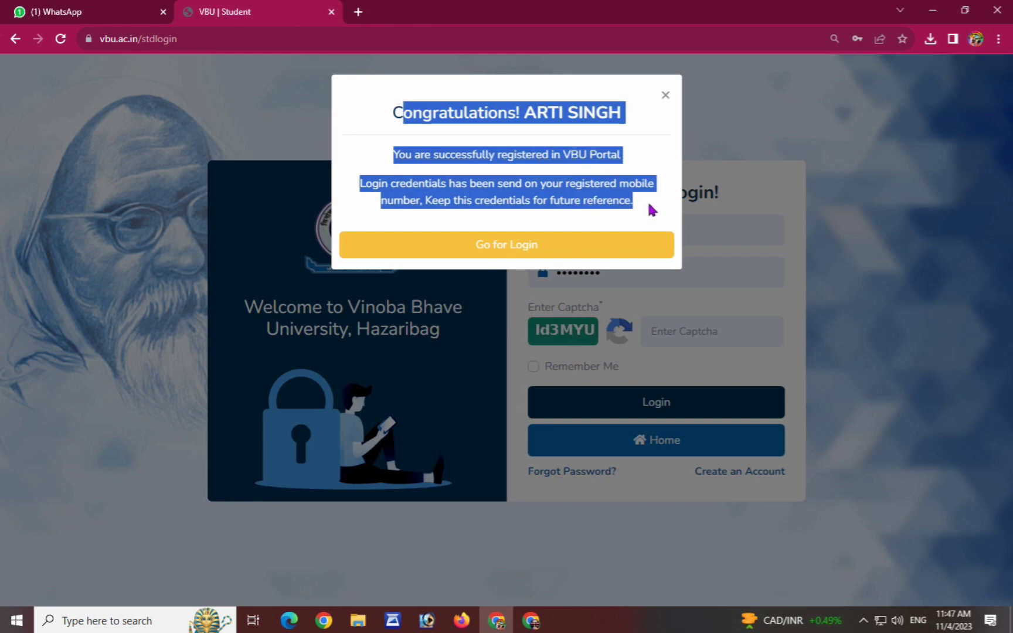
left_click(652, 201)
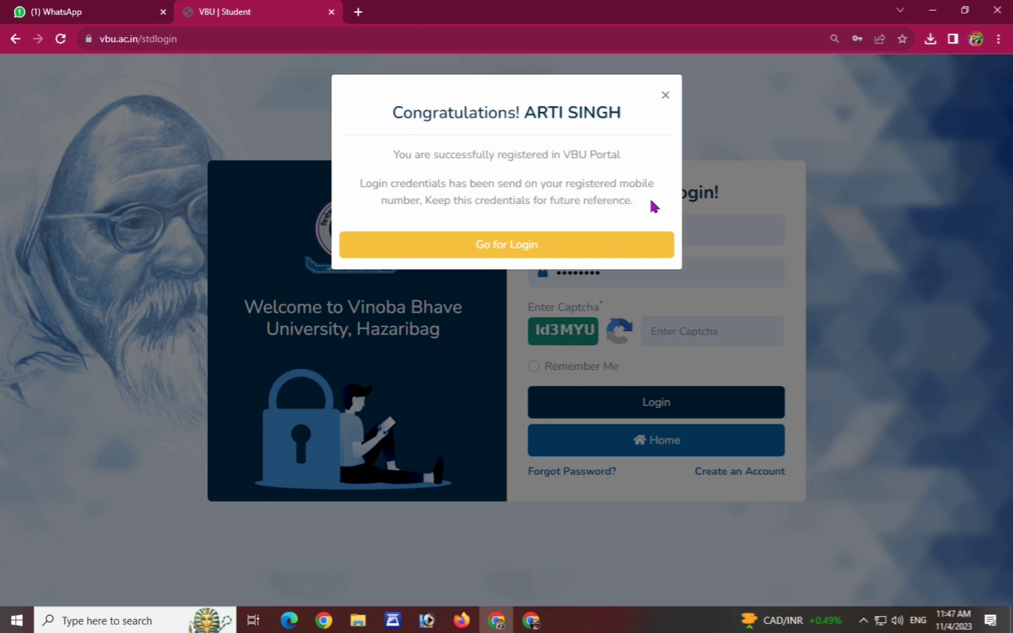
Step: Go to login, check the autofilled login ID and password, and sign in to the Student Dashboard
left_click(591, 248)
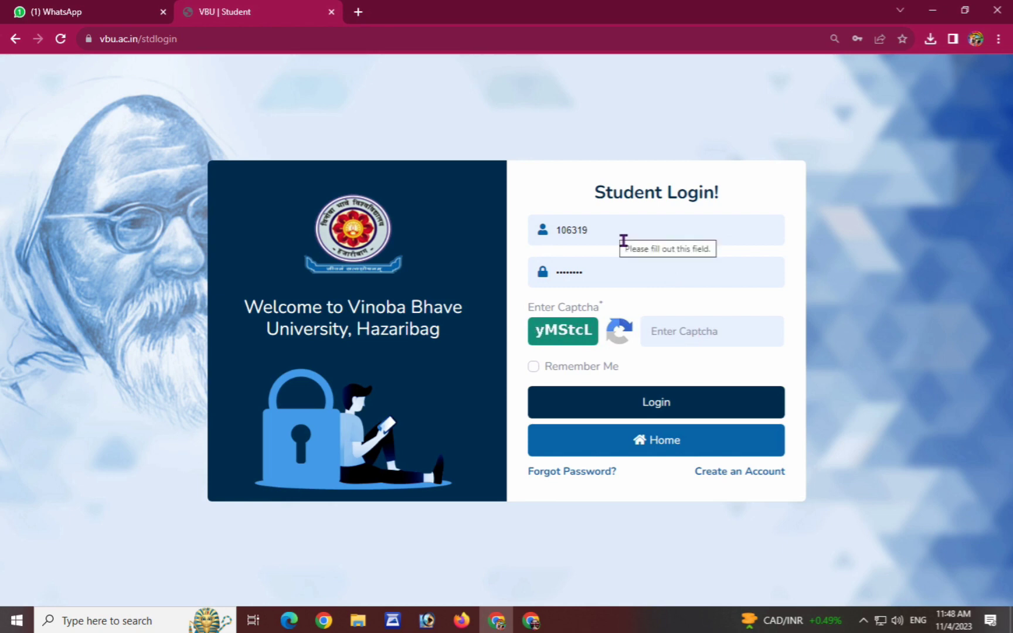
left_click_drag(623, 240, 566, 247)
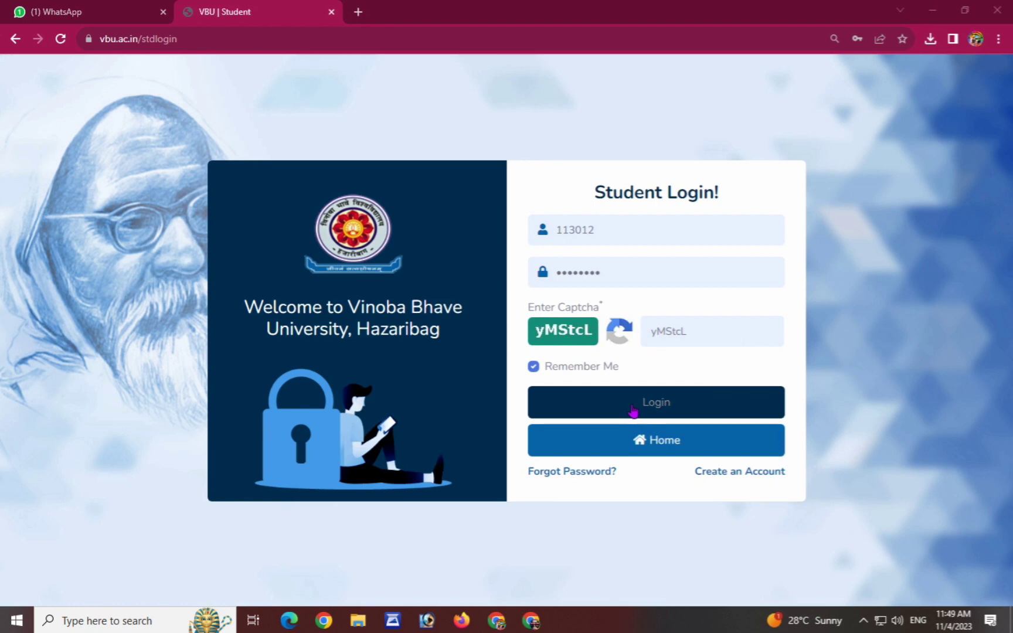
left_click(633, 412)
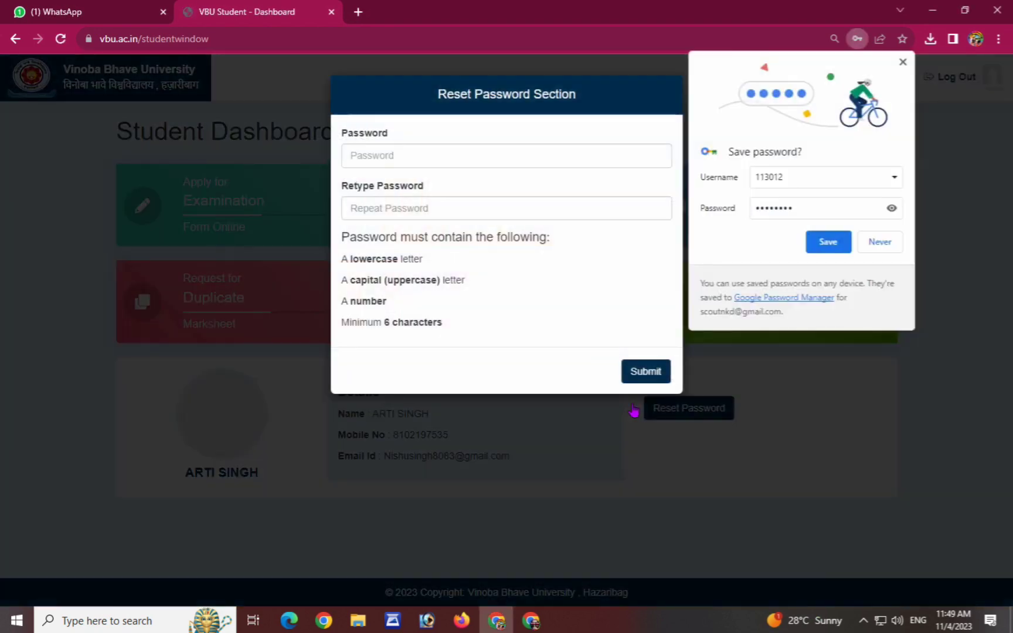
Step: Save the login in the browser and enter the new account password twice, then submit
left_click(831, 248)
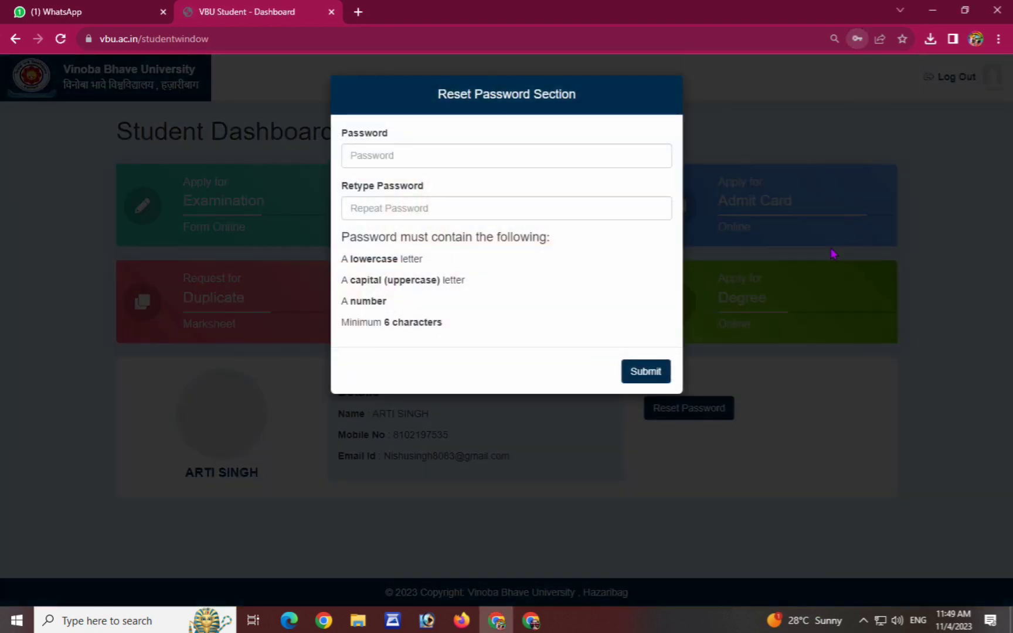
left_click(393, 164)
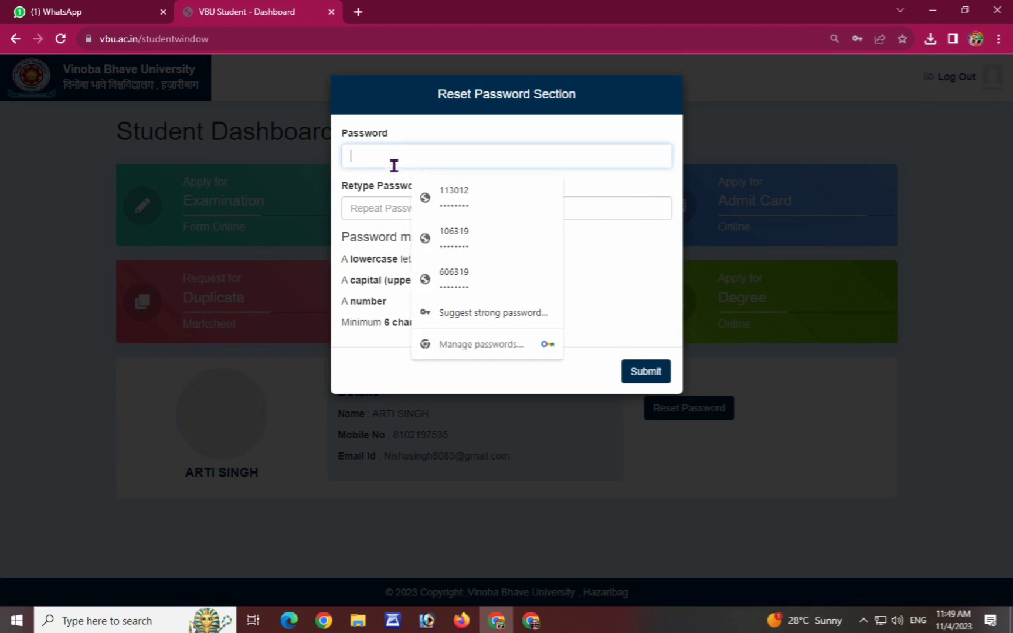
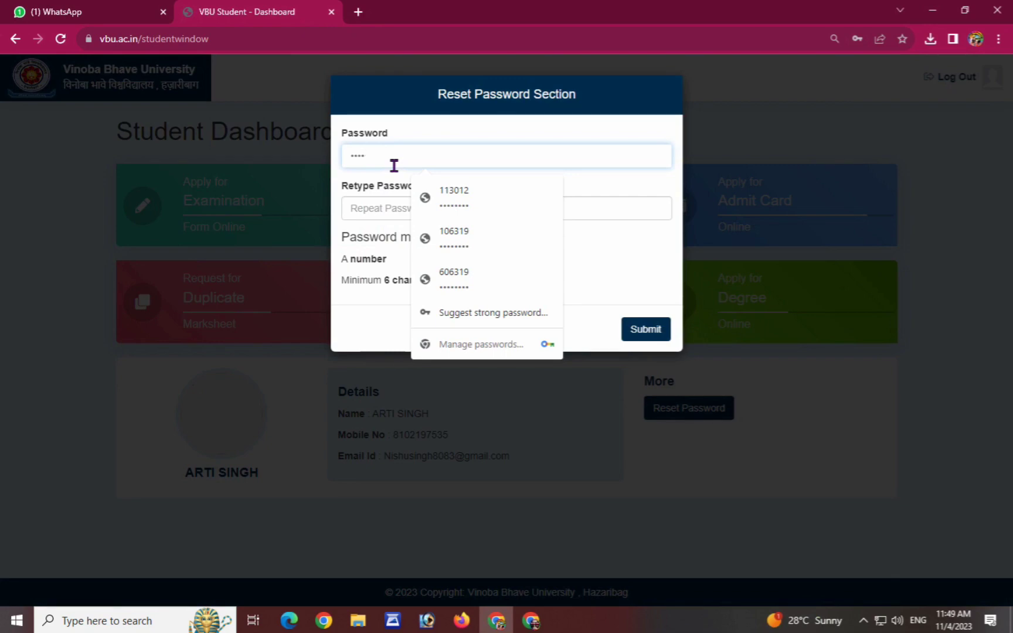
key("Tab")
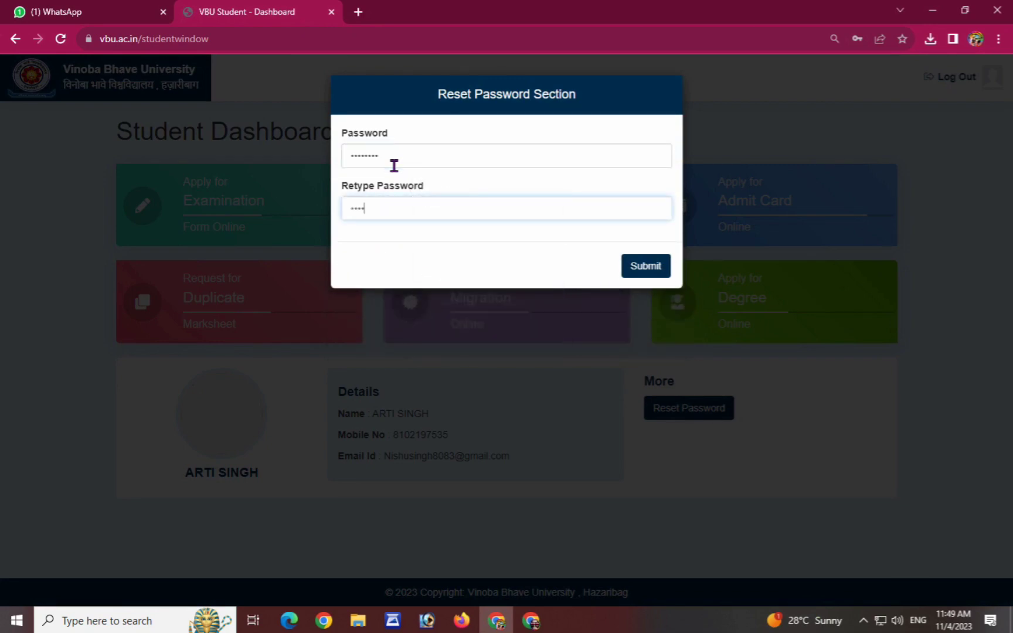
left_click(643, 272)
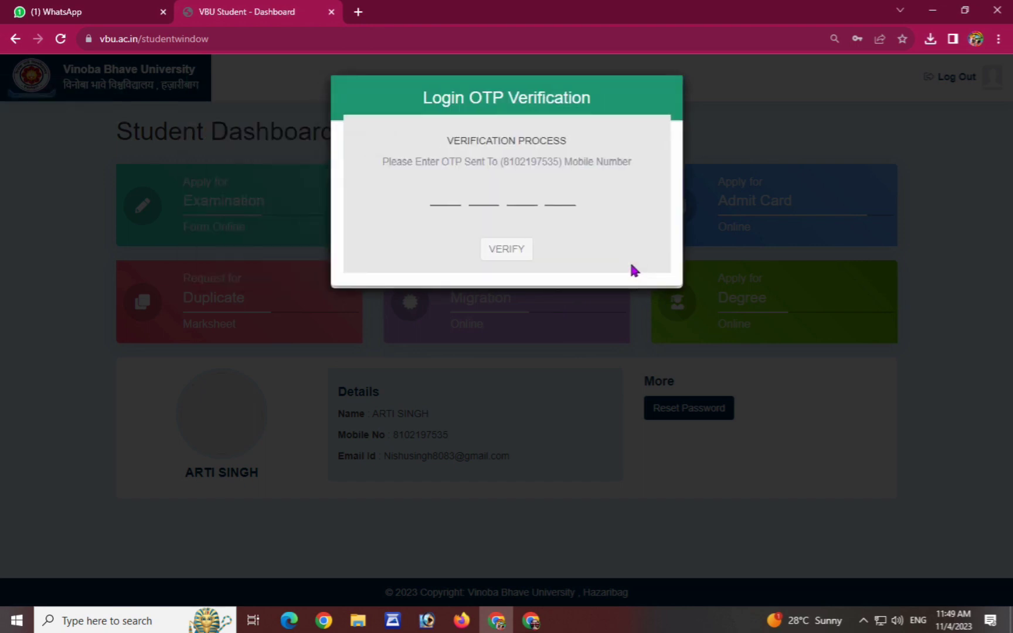
Step: Enter and correct the login OTP, verify it, save the password and dismiss the success alert
left_click(448, 205)
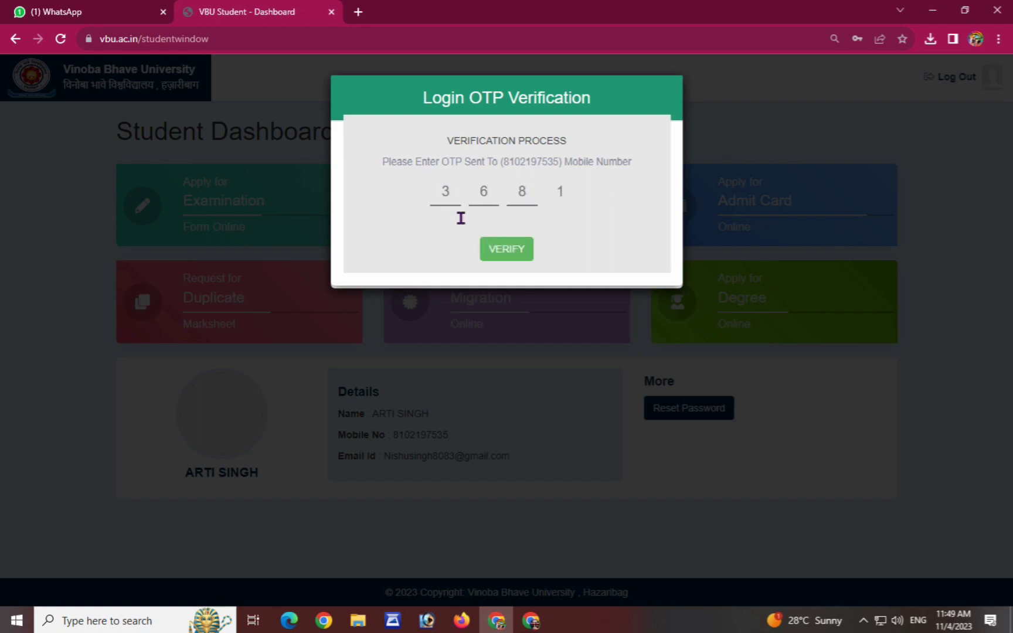
left_click(499, 250)
left_click(499, 208)
type("9")
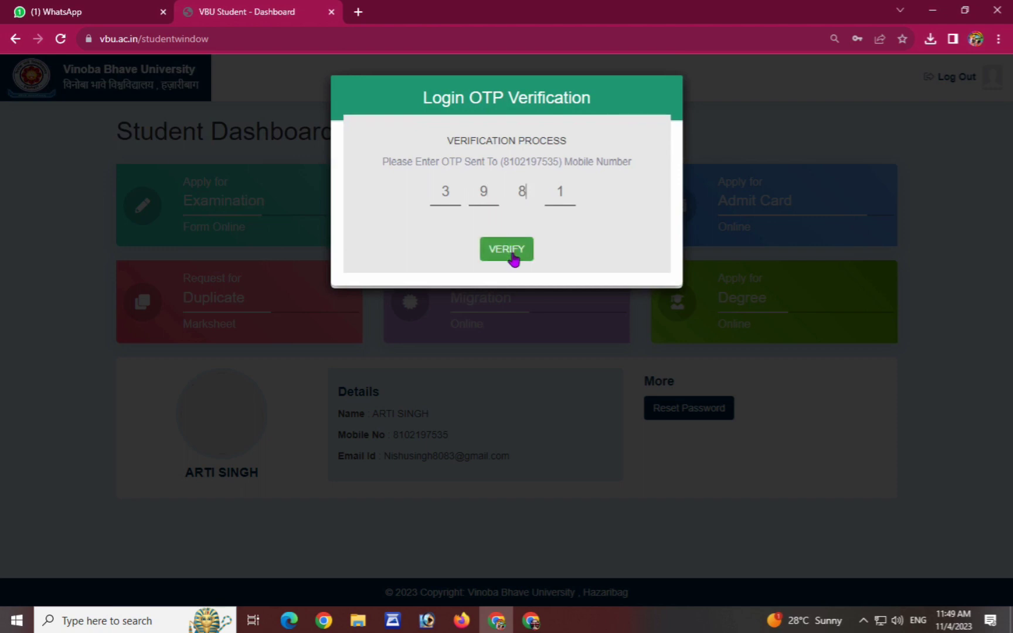
left_click(512, 255)
left_click(650, 274)
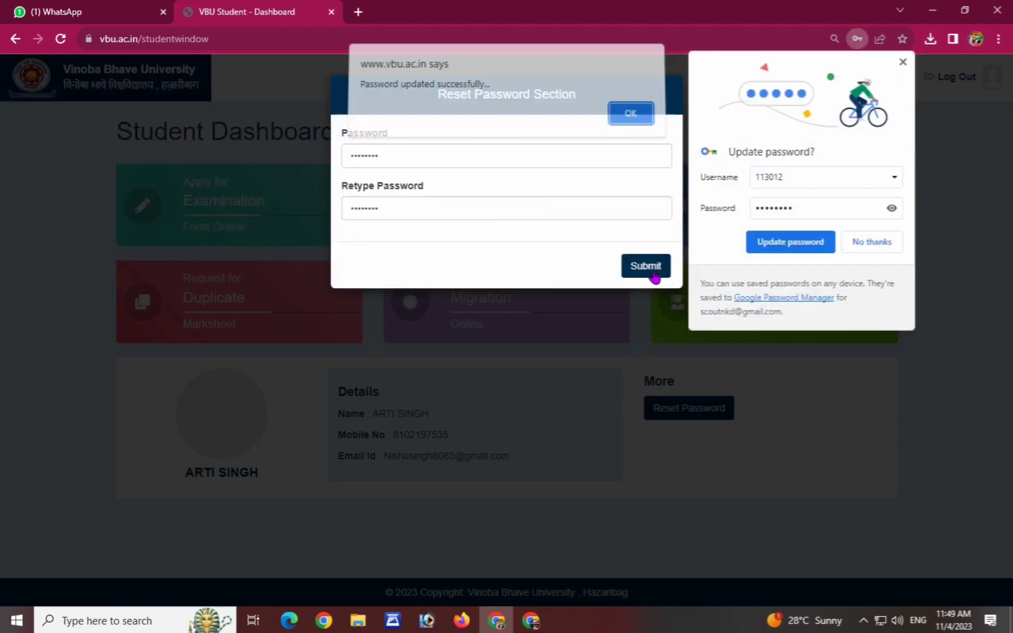
left_click_drag(364, 91, 541, 110)
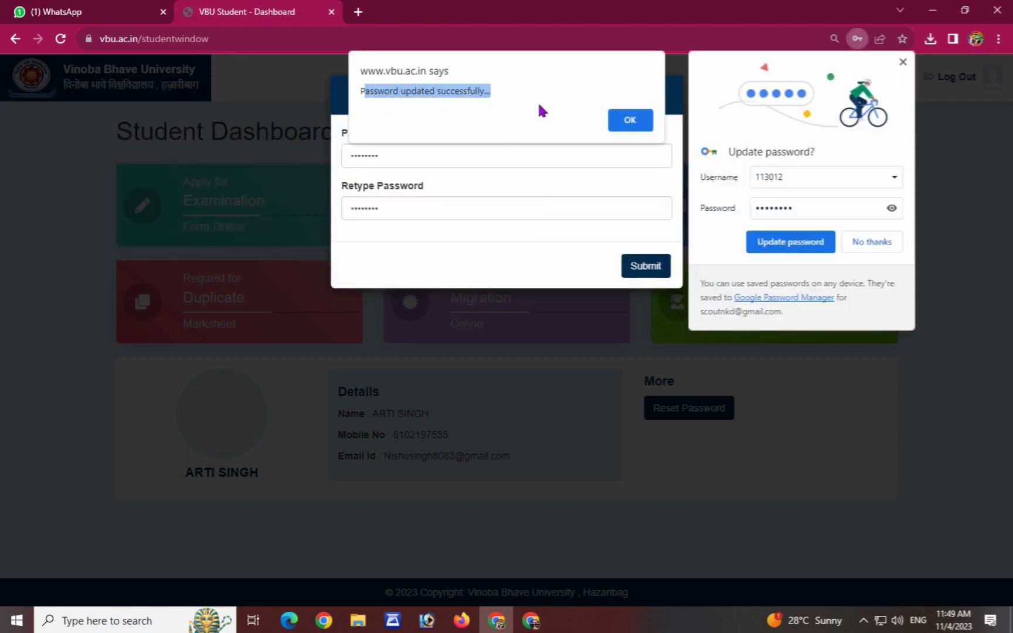
left_click(629, 121)
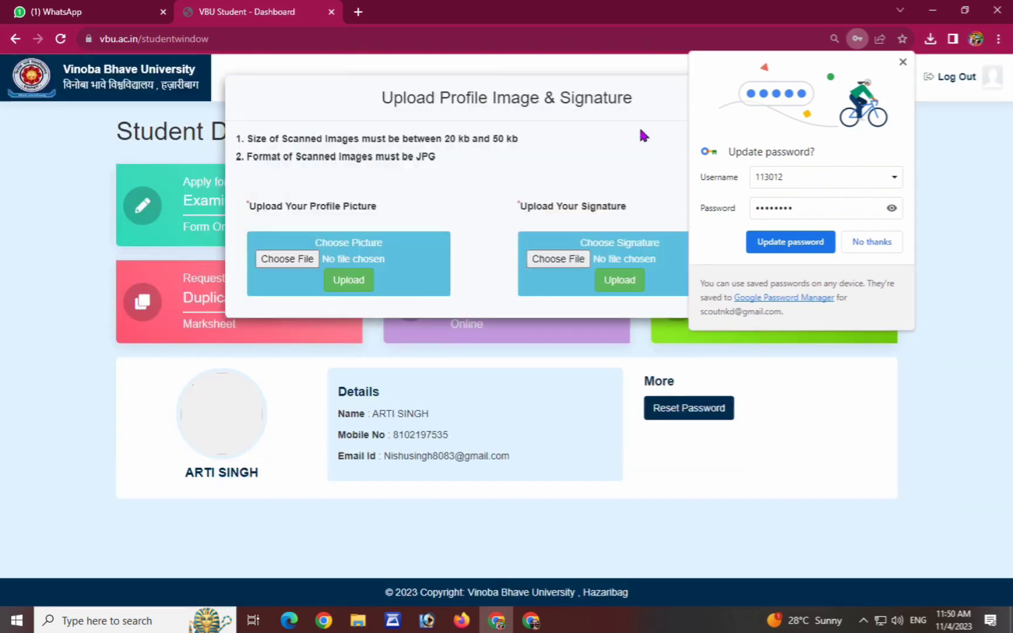
Step: Upload the profile picture and the WhatsApp signature image, then acknowledge the upload message
left_click(787, 242)
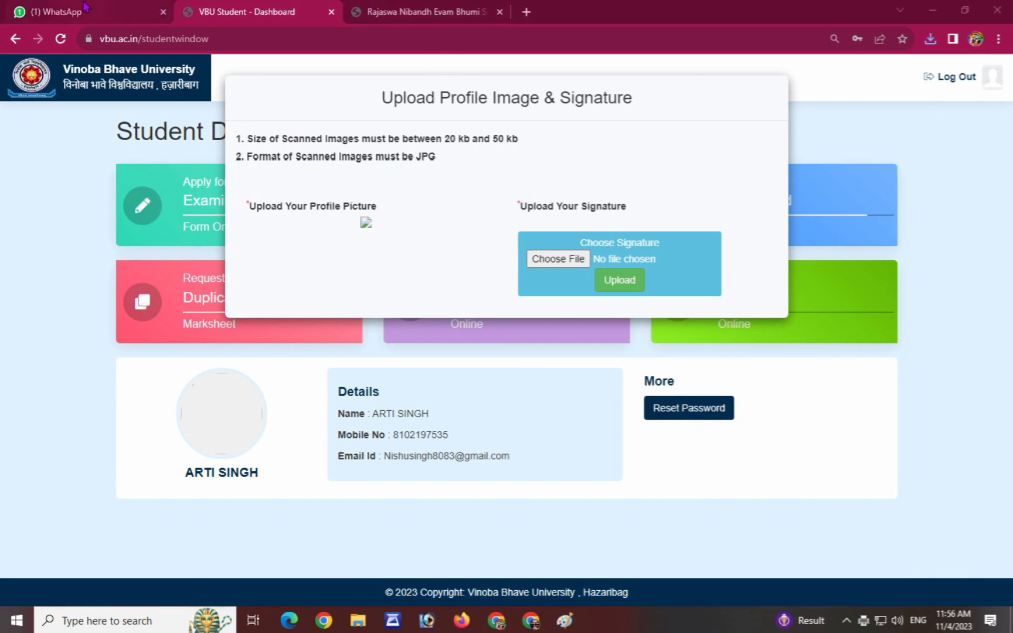
left_click(82, 12)
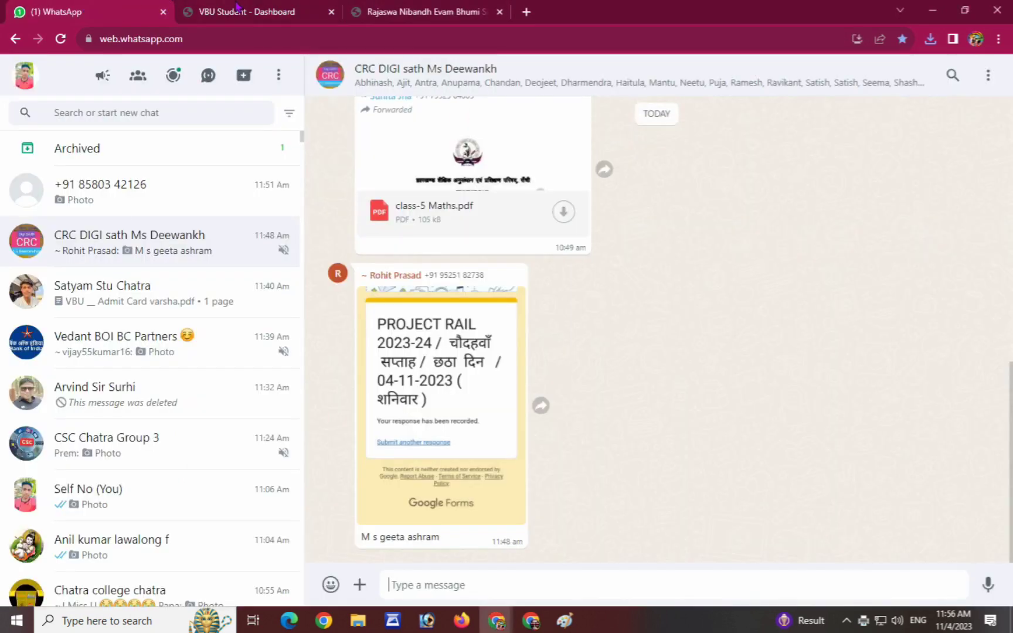
left_click(262, 8)
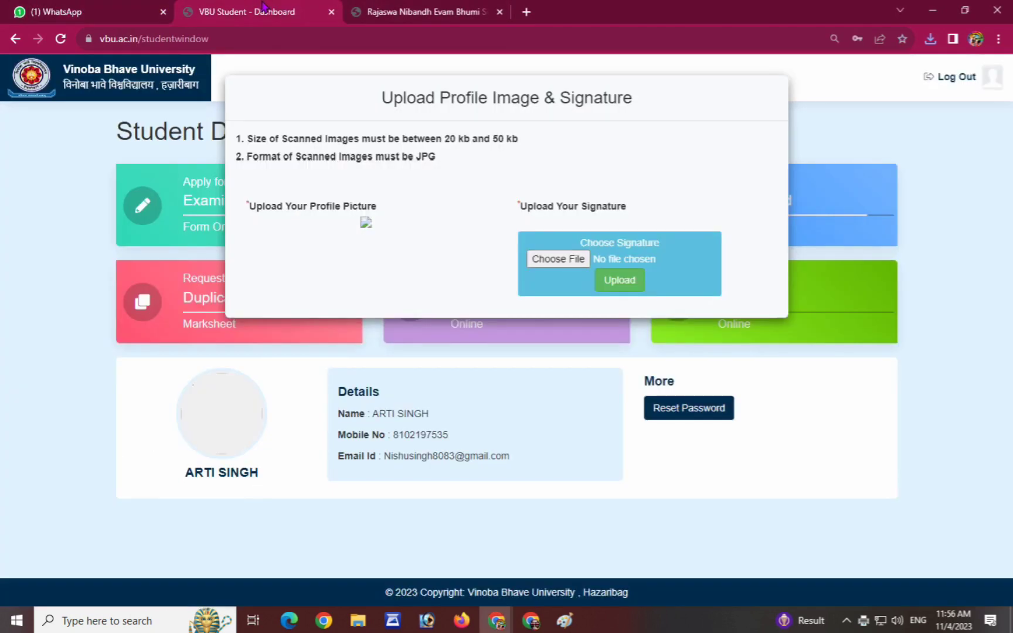
left_click(560, 264)
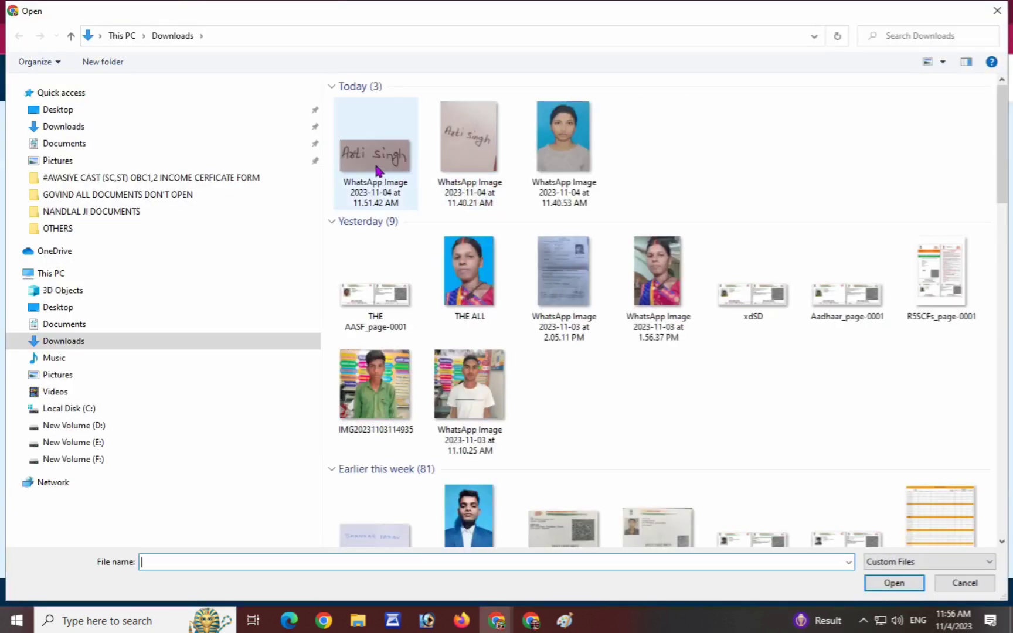
double_click(376, 167)
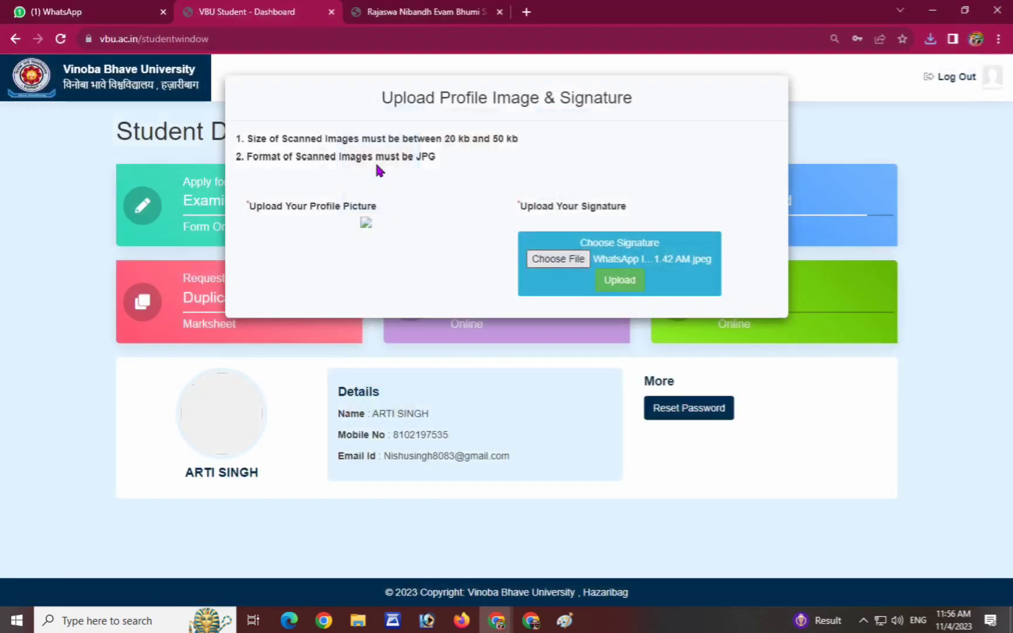
left_click(632, 281)
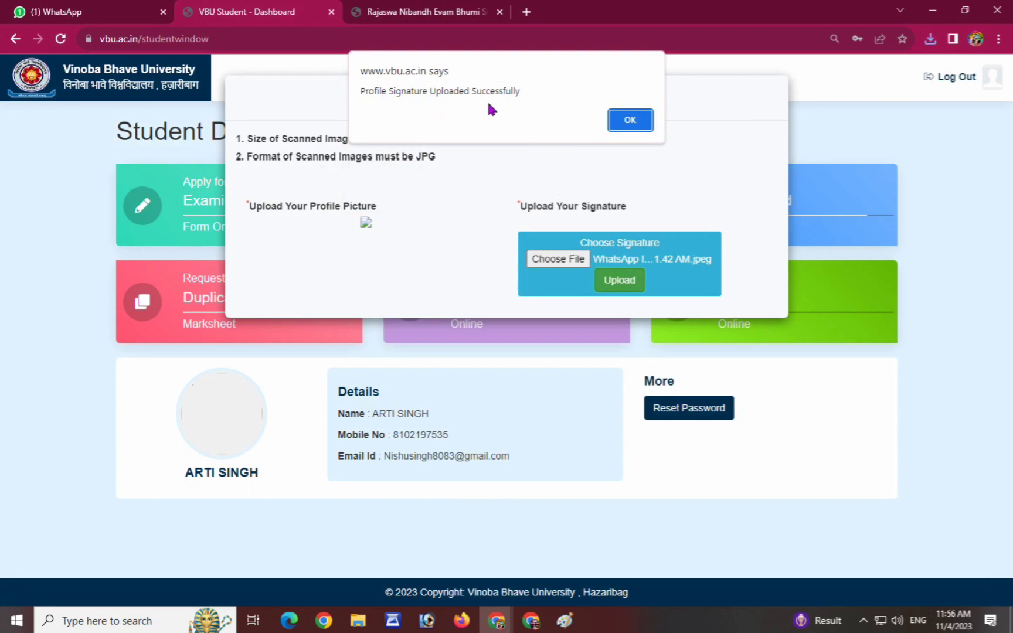
left_click_drag(387, 95, 539, 109)
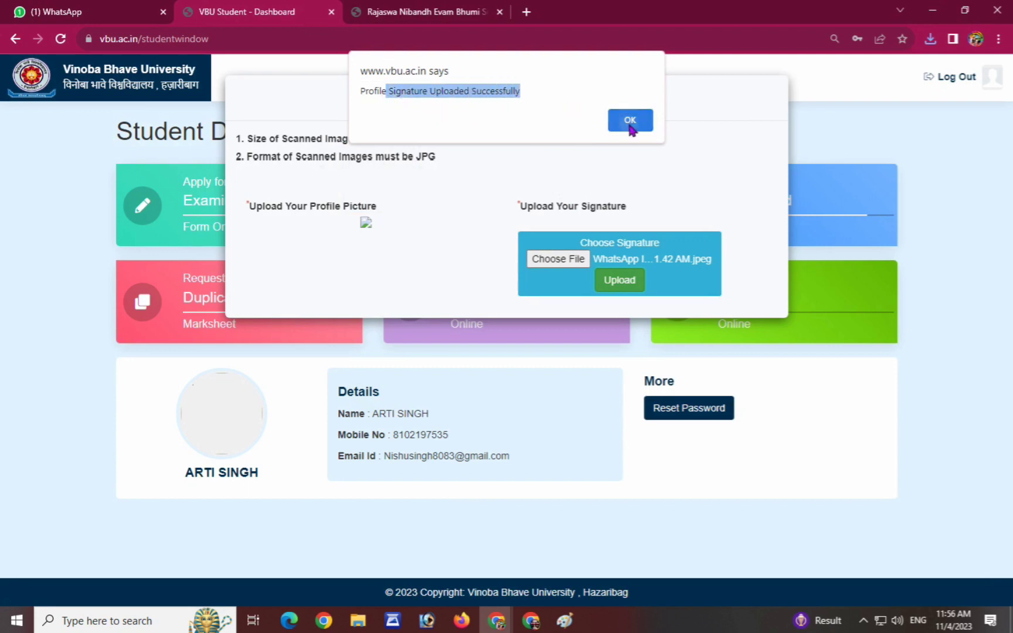
left_click(629, 120)
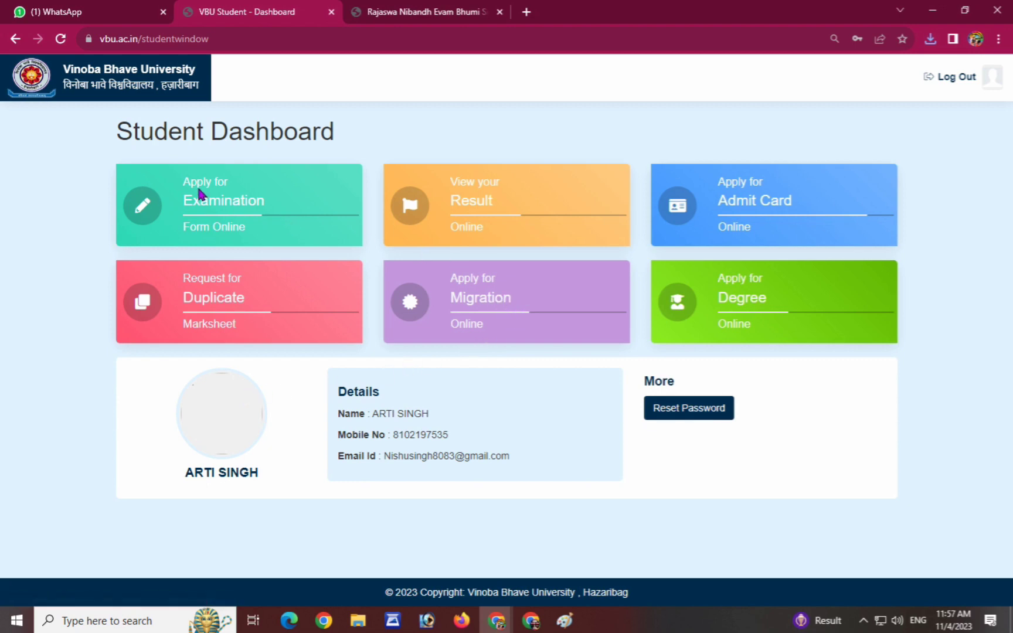
Step: Review the dashboard's Apply for Examination, Result and Admit Card service cards
left_click_drag(199, 197, 350, 214)
left_click(437, 212)
left_click_drag(436, 212, 626, 214)
left_click_drag(714, 199, 762, 242)
Step: Look over the Migration and Apply for Degree cards, then open the migration certificate application
left_click_drag(195, 287, 276, 328)
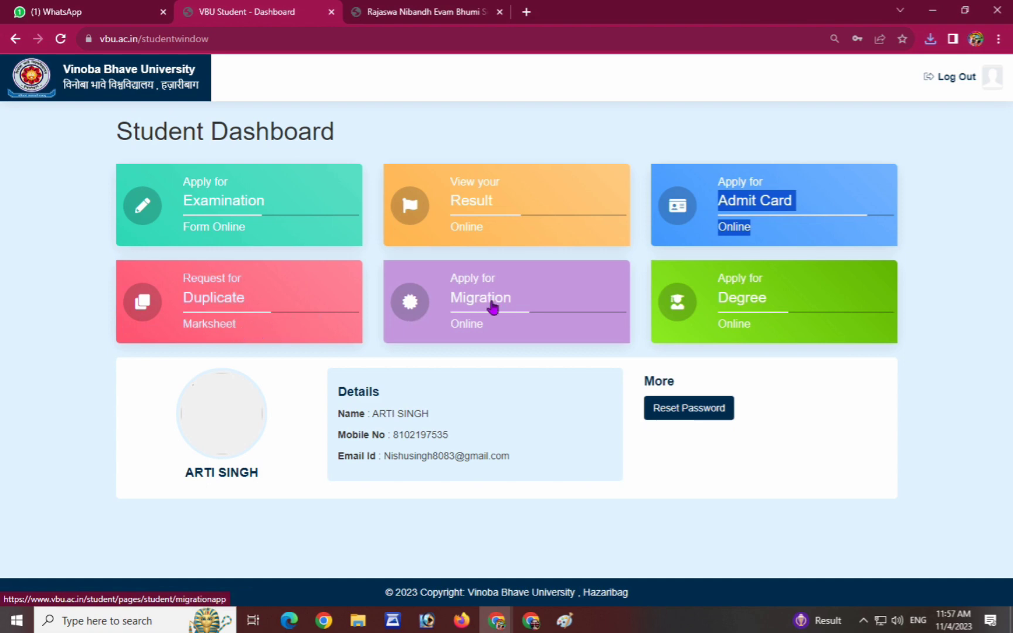
left_click_drag(496, 298, 525, 334)
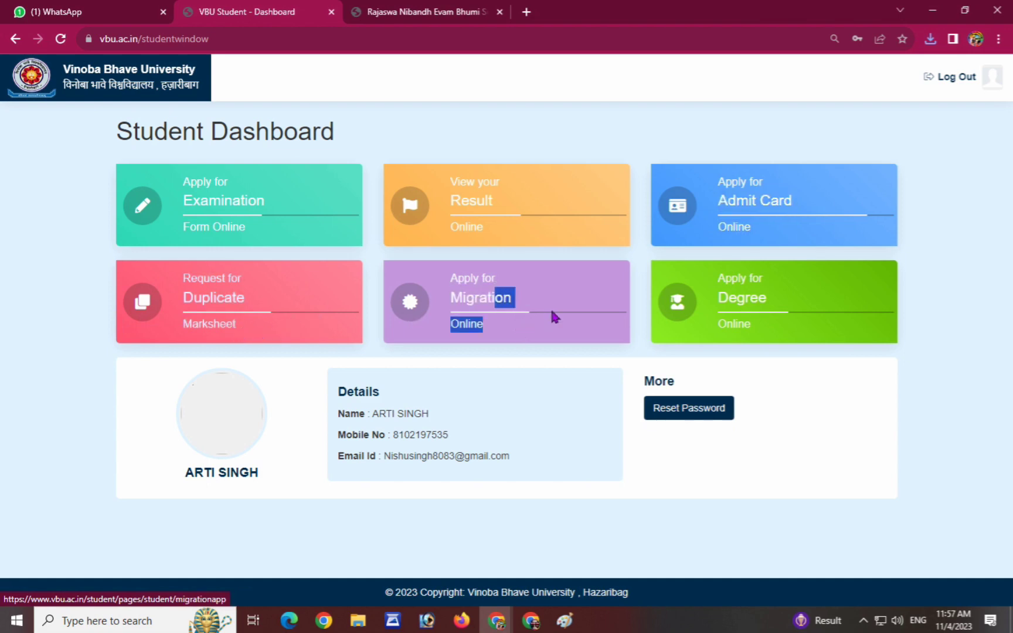
left_click(729, 297)
left_click_drag(728, 297, 697, 327)
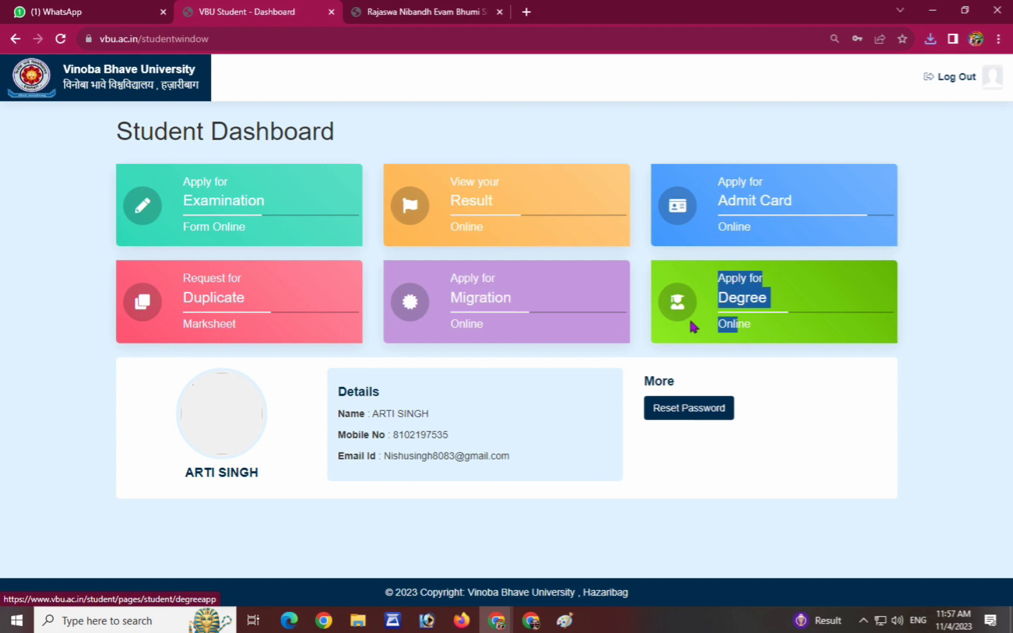
left_click(488, 299)
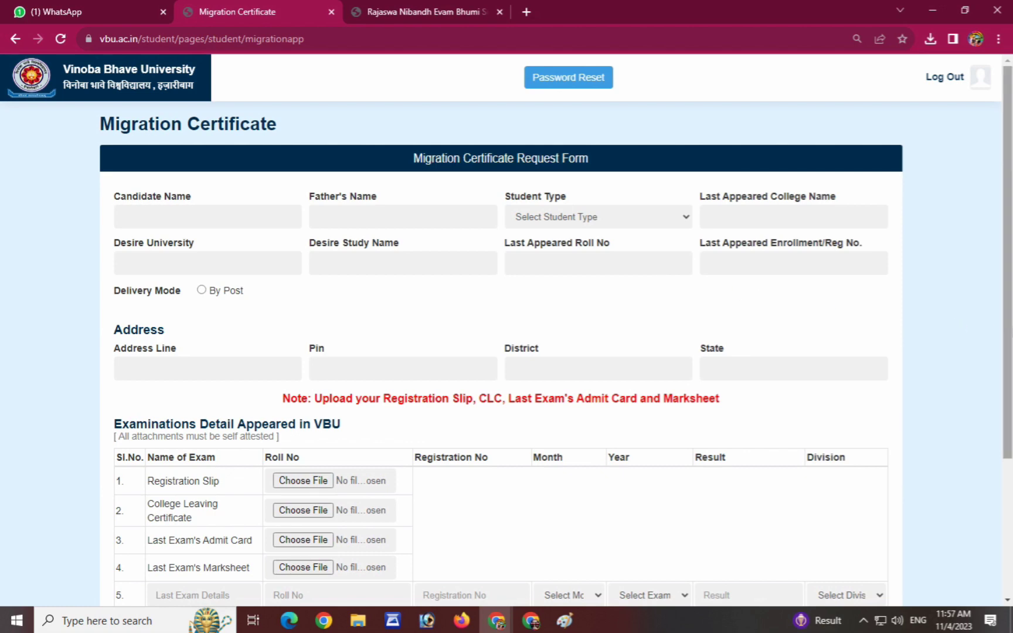
Step: Scroll through the Migration Certificate form and choose Regular as the Student Type
scroll(1011, 332, "down", 2)
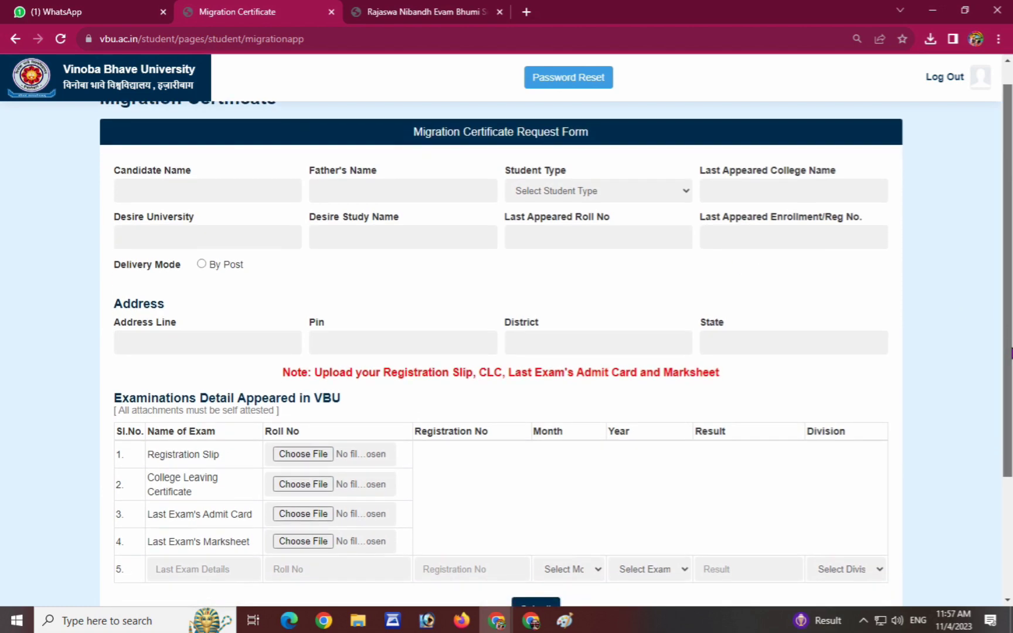
scroll(557, 335, "down", 3)
scroll(557, 336, "up", 3)
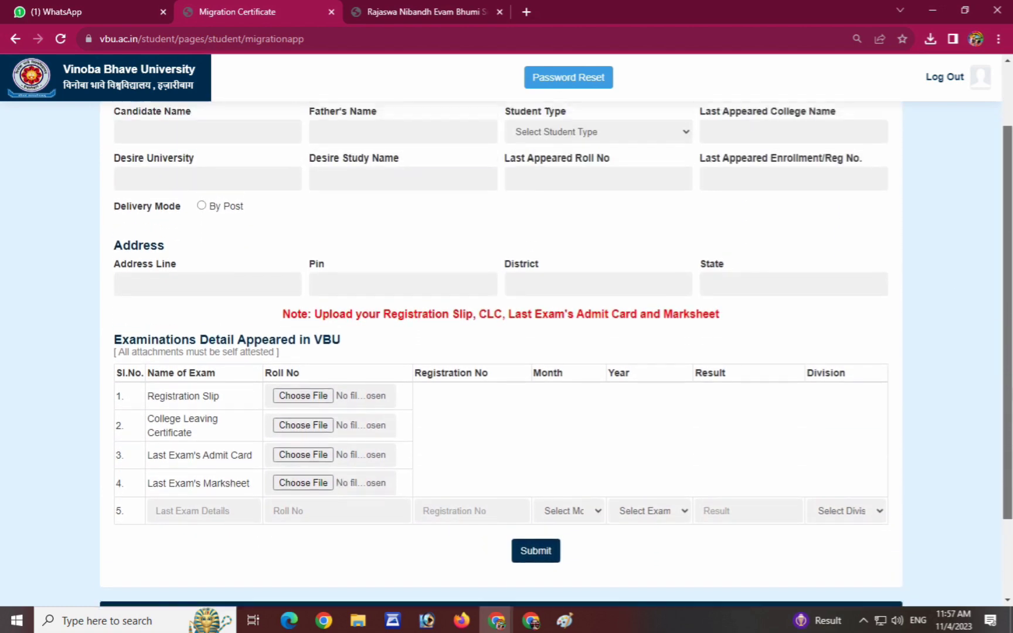
scroll(269, 221, "up", 1)
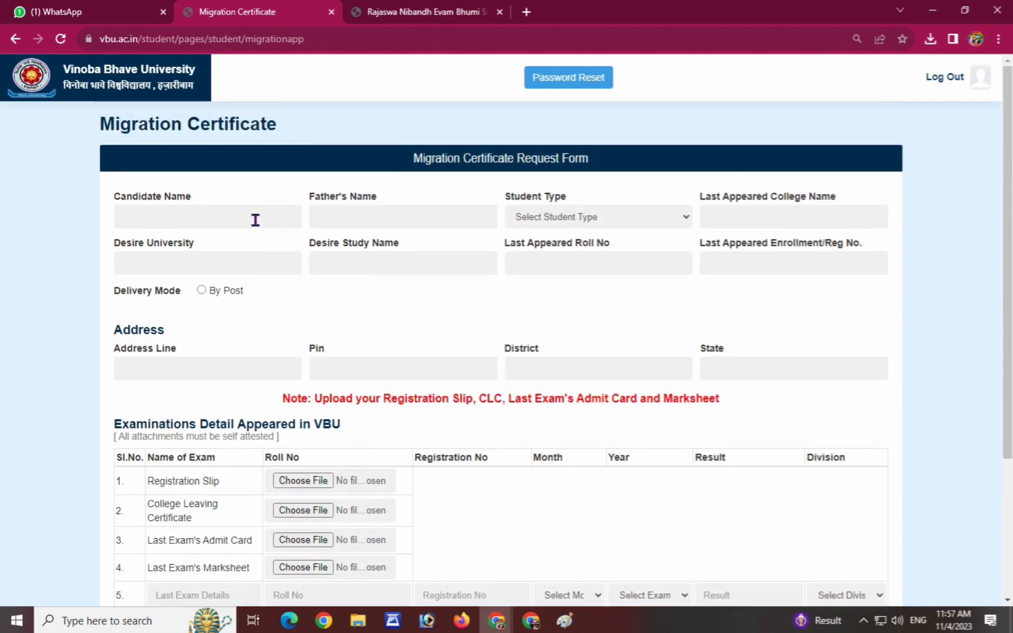
left_click(226, 227)
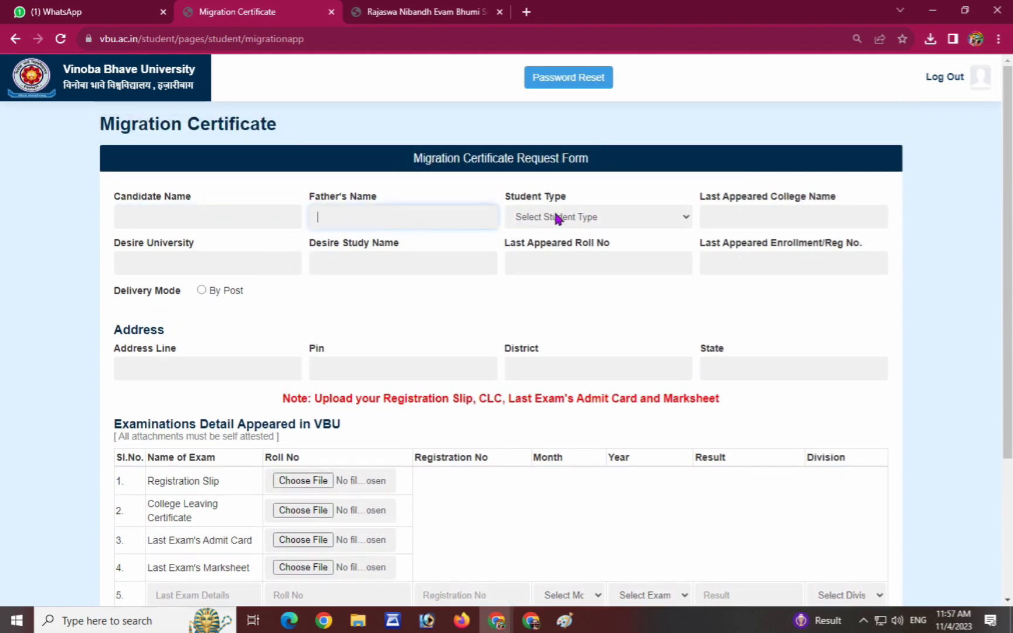
left_click(596, 218)
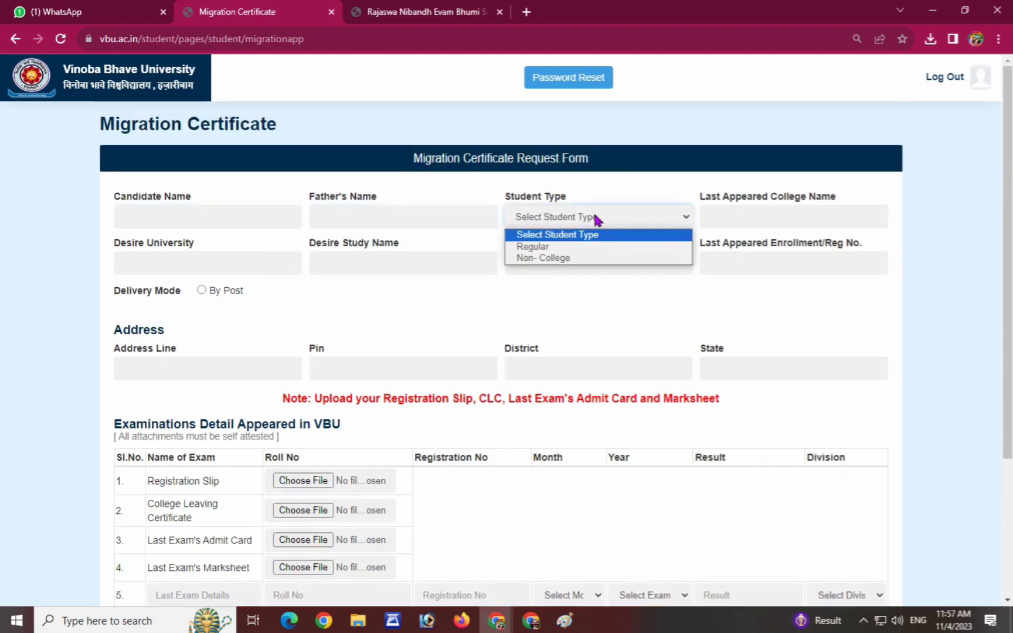
left_click(593, 246)
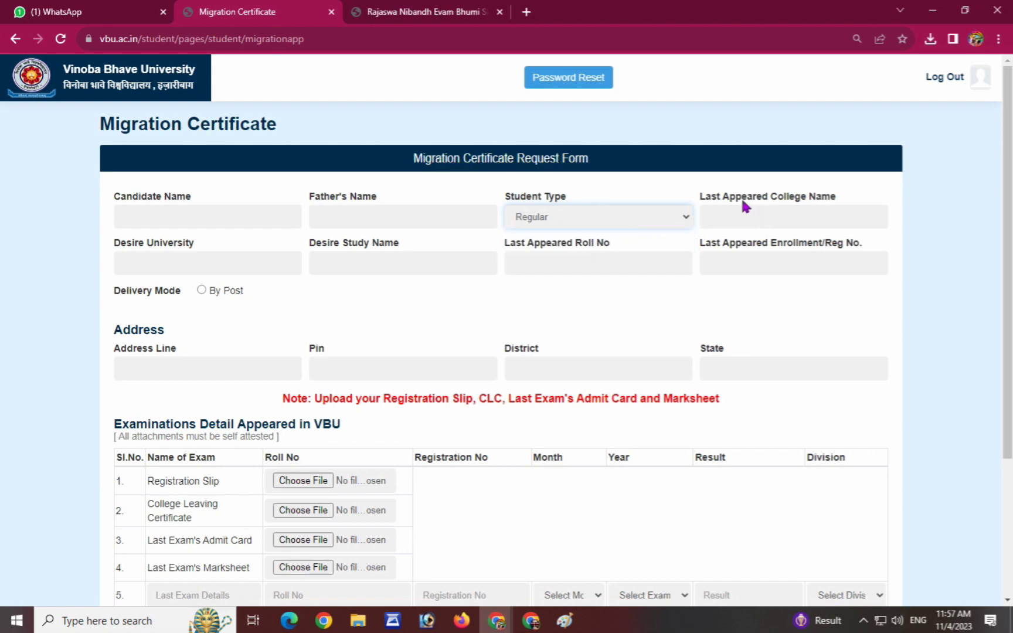
left_click_drag(741, 197, 795, 202)
scroll(676, 342, "down", 1)
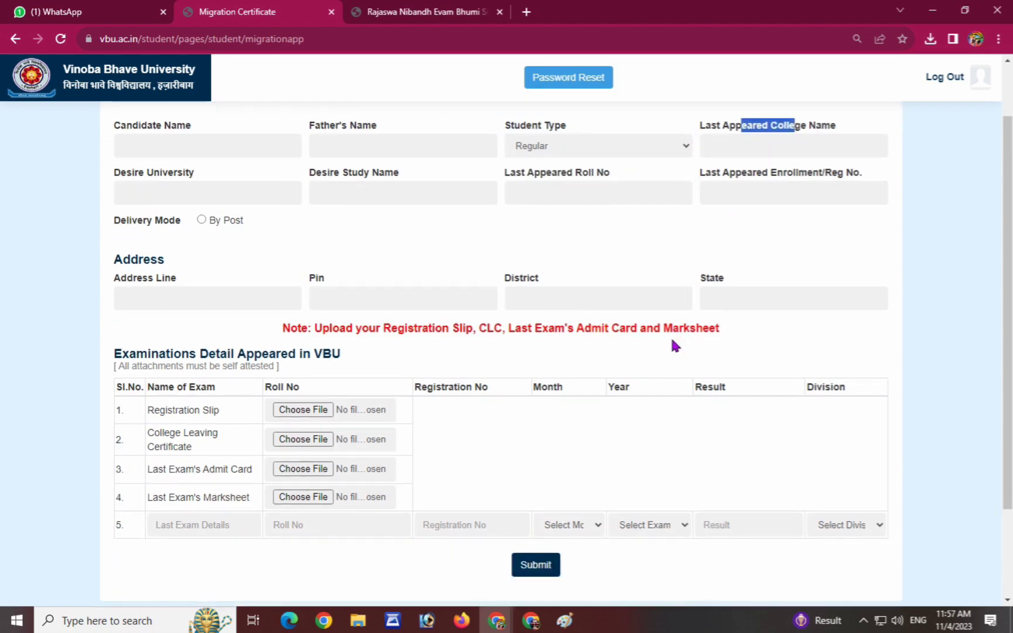
scroll(673, 343, "up", 1)
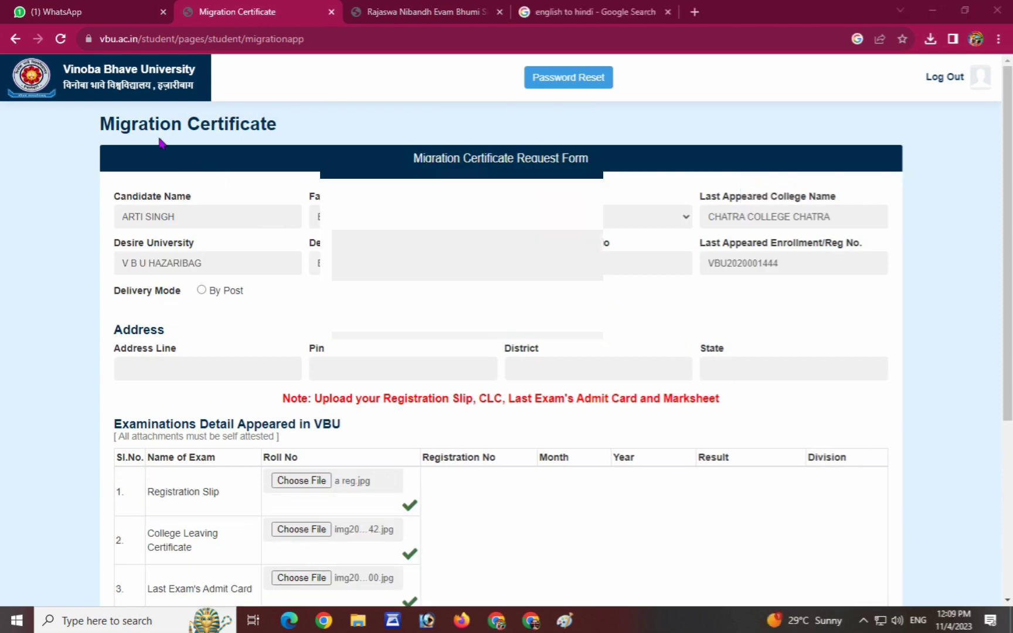
Step: Review the form's upper fields and select By Post as the certificate delivery method
left_click_drag(116, 130, 166, 154)
left_click(193, 183)
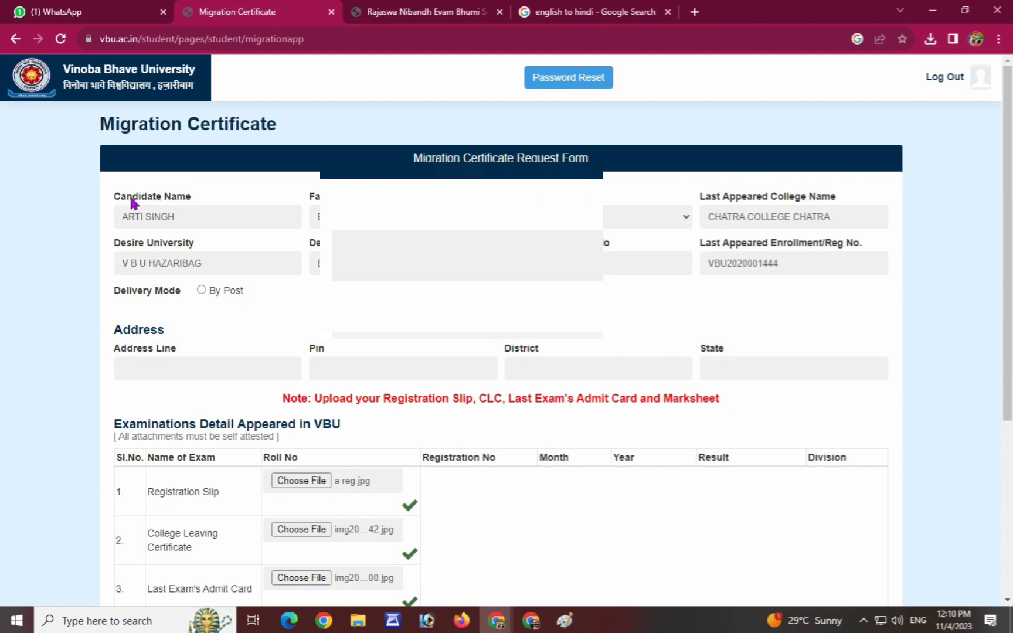
left_click_drag(126, 197, 194, 204)
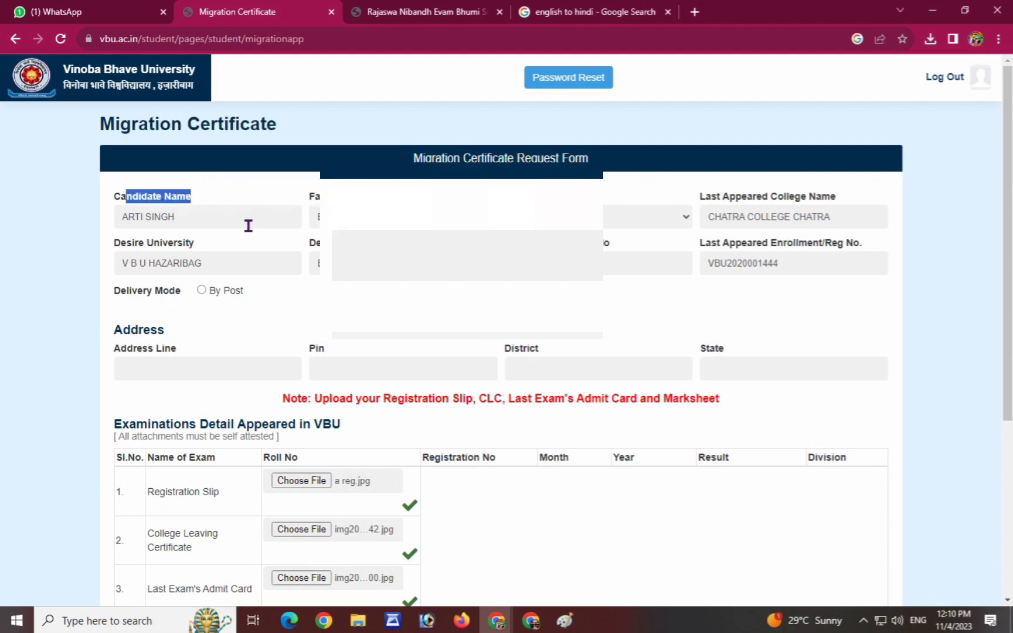
scroll(502, 352, "down", 2)
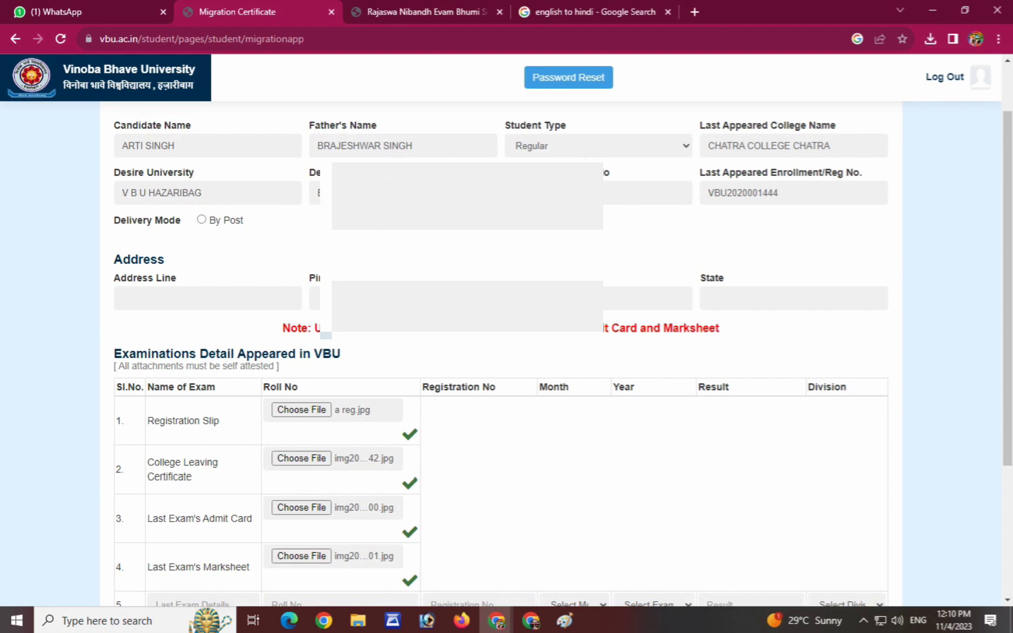
left_click_drag(717, 210, 778, 210)
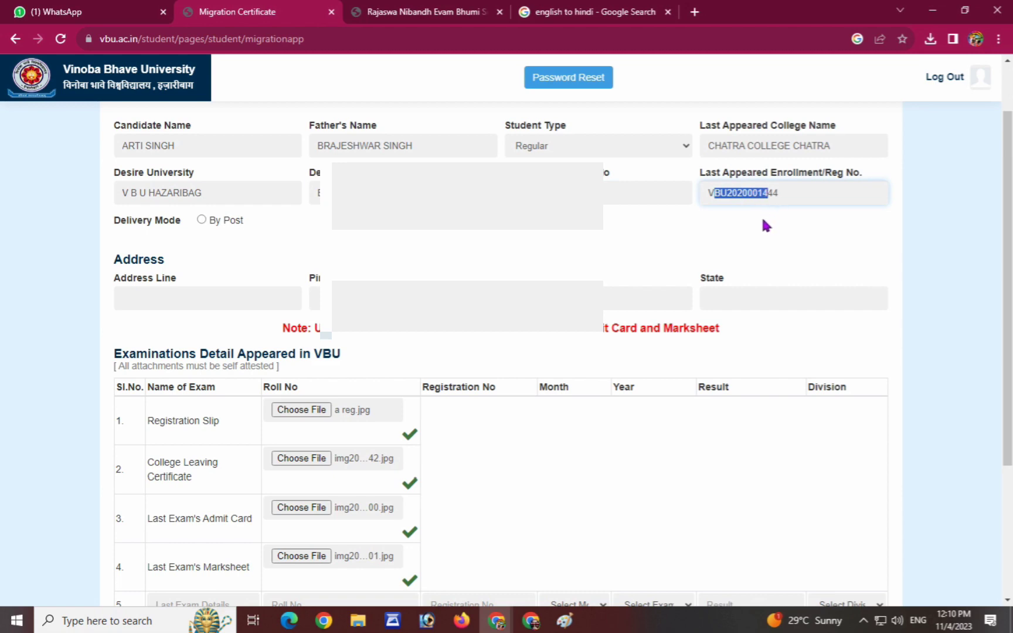
left_click(765, 227)
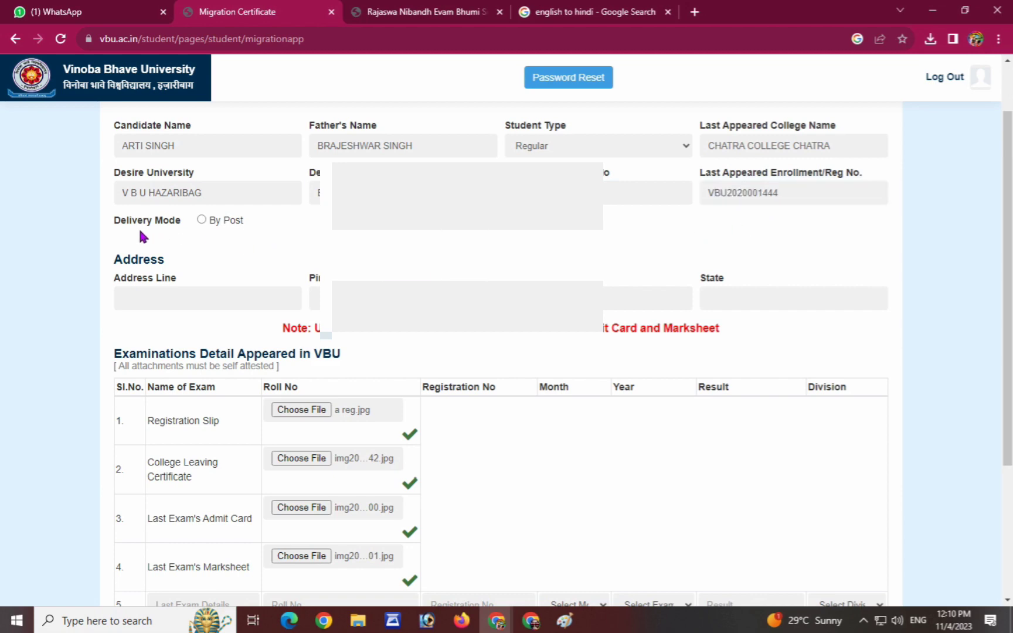
left_click(202, 220)
left_click_drag(108, 227, 183, 227)
left_click(259, 234)
Step: Fill the address line, pin, district and state, dismissing the invalid pin code warning
scroll(206, 239, "down", 1)
left_click(205, 238)
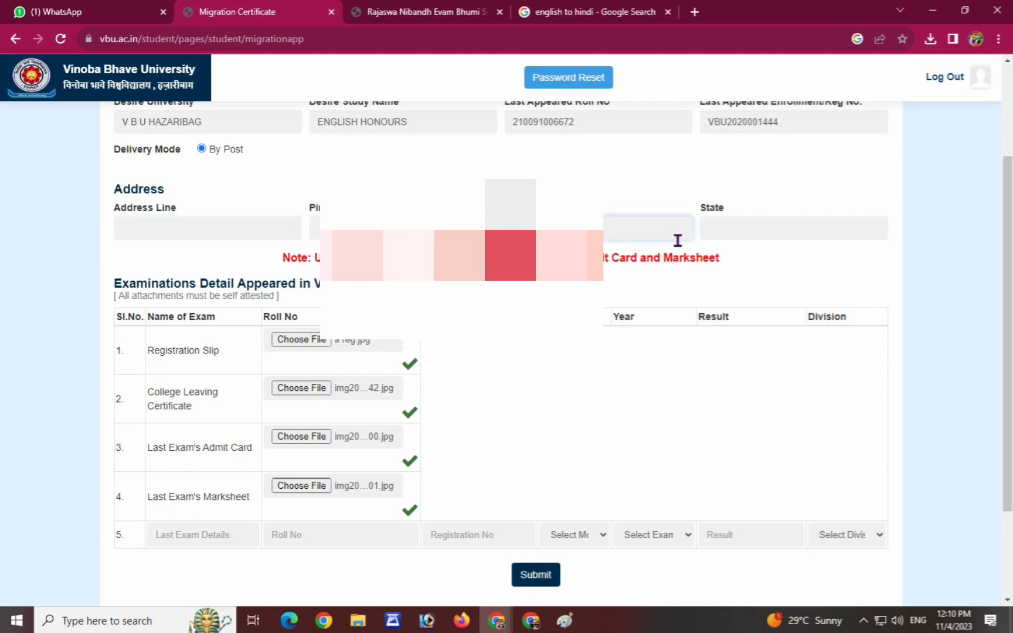
left_click(748, 238)
left_click(312, 338)
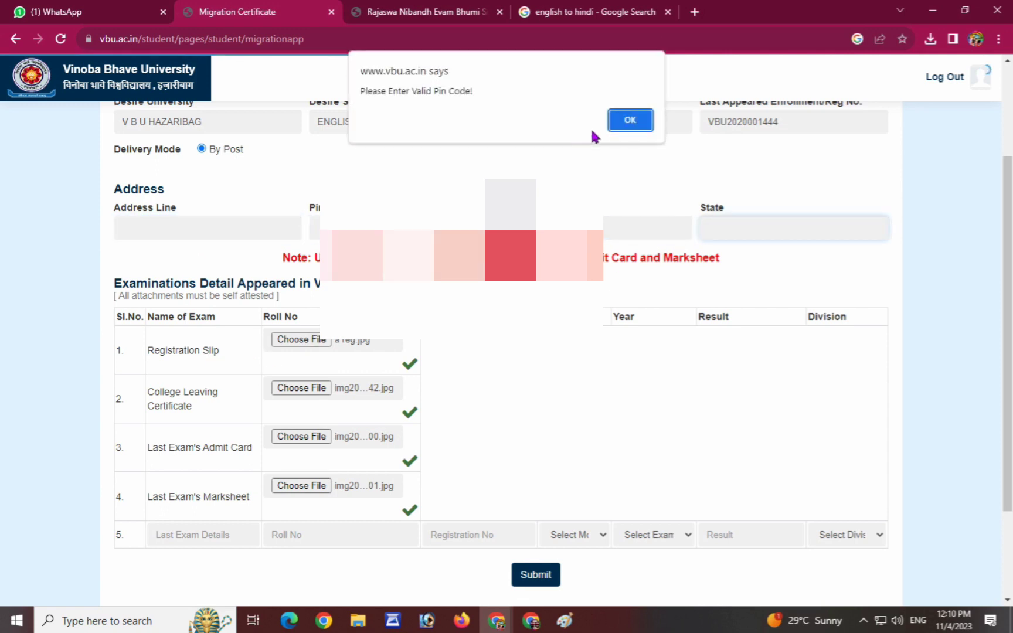
left_click(639, 124)
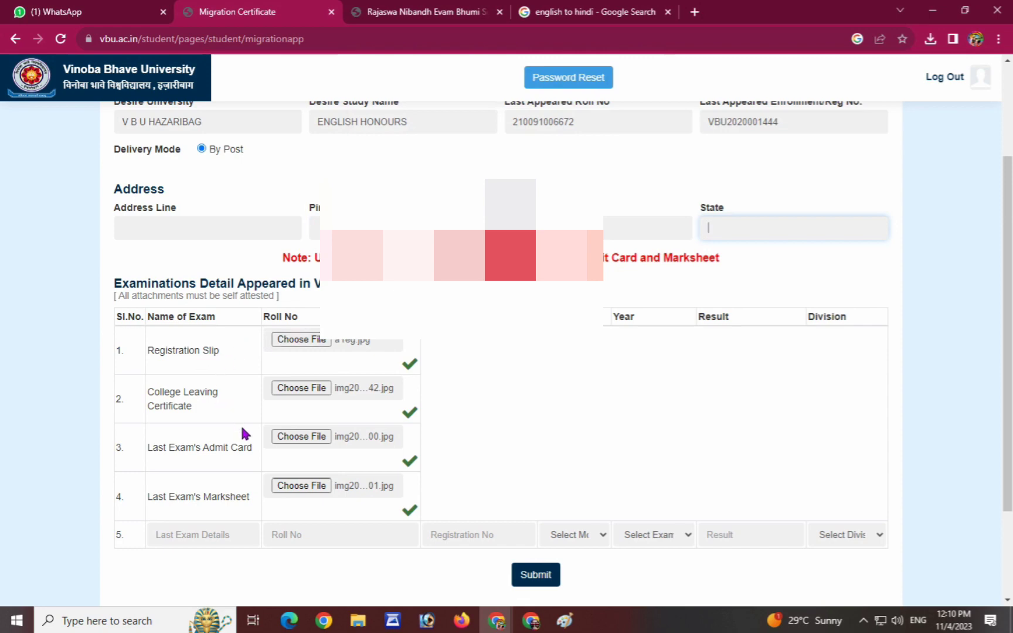
scroll(279, 460, "down", 1)
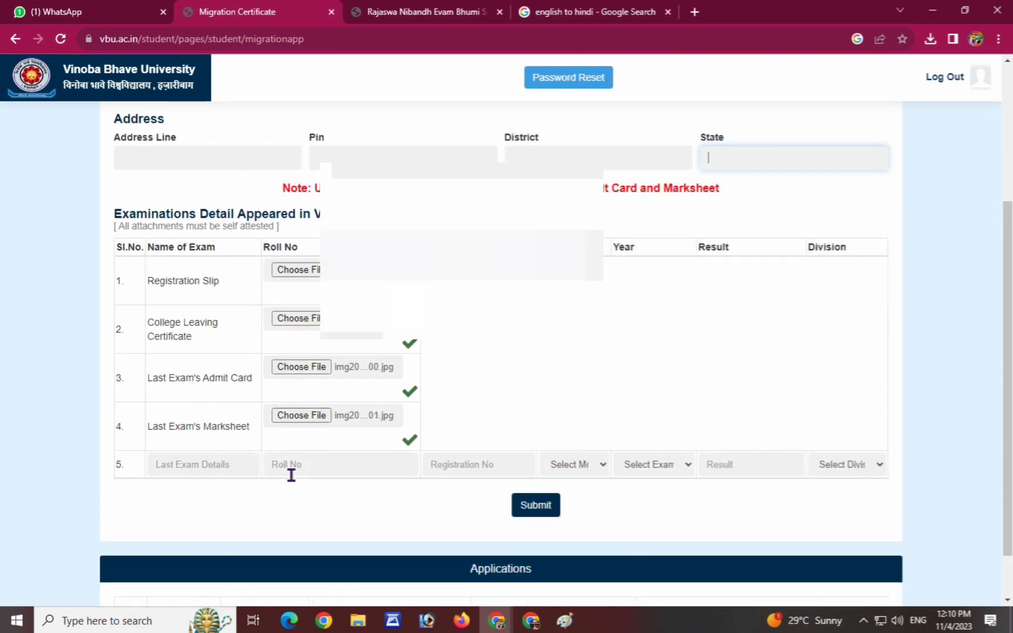
scroll(279, 459, "up", 1)
scroll(281, 461, "up", 1)
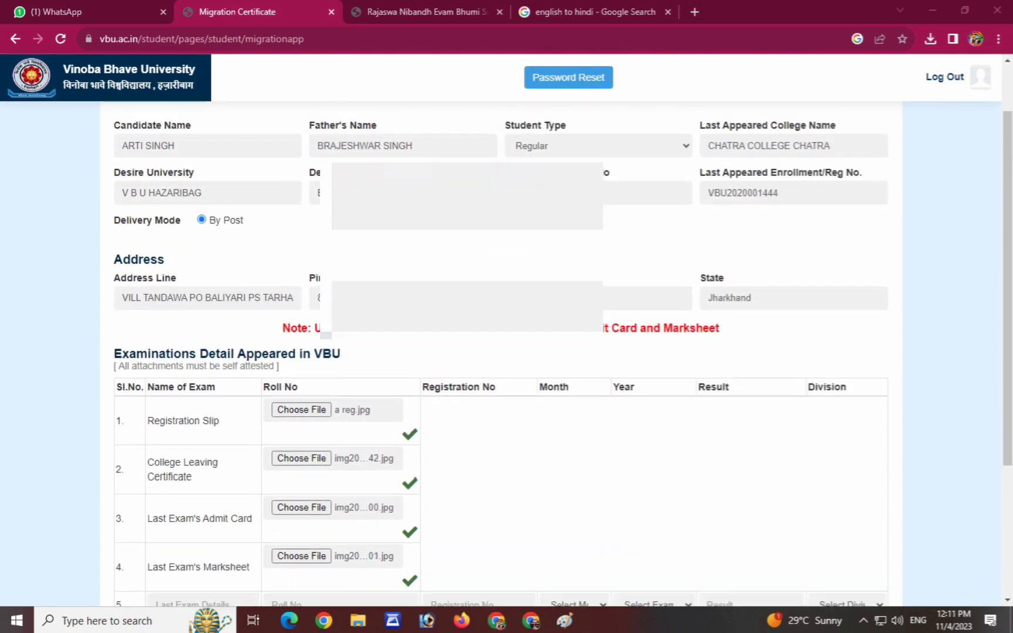
scroll(426, 272, "down", 2)
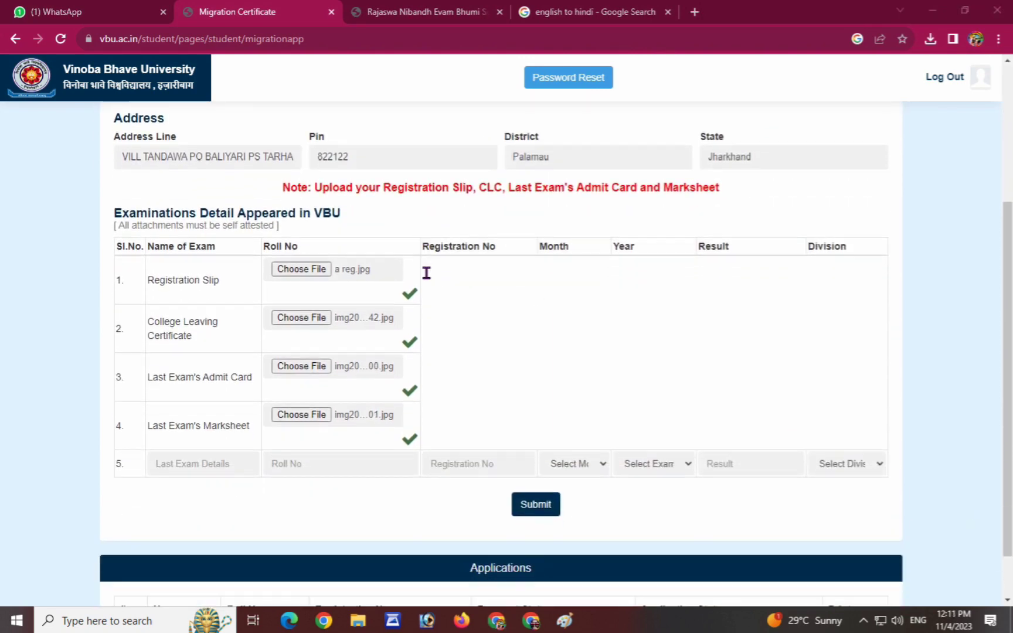
scroll(426, 272, "up", 1)
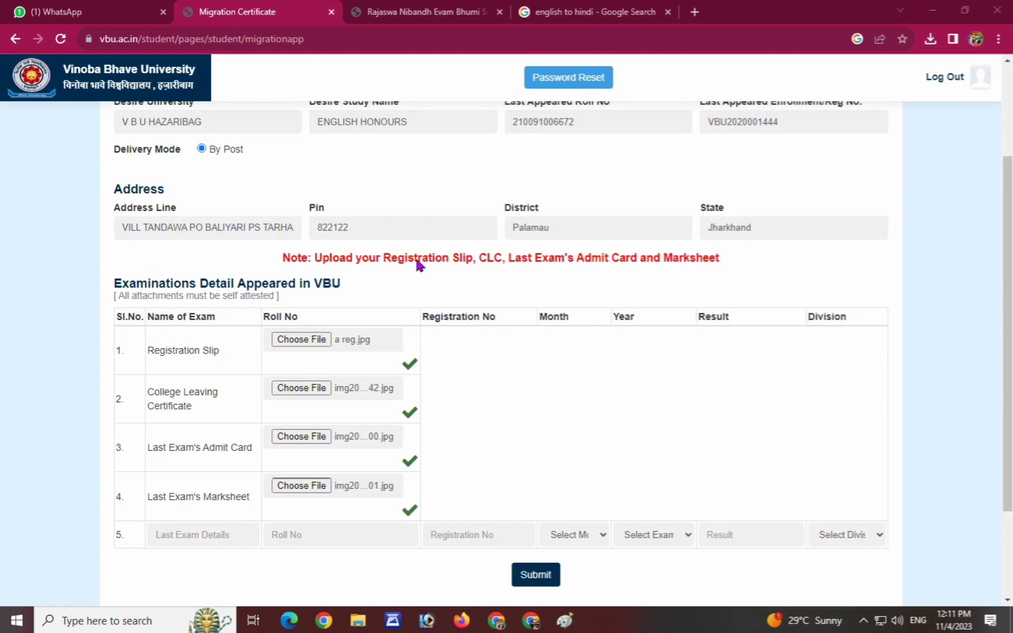
scroll(474, 256, "up", 2)
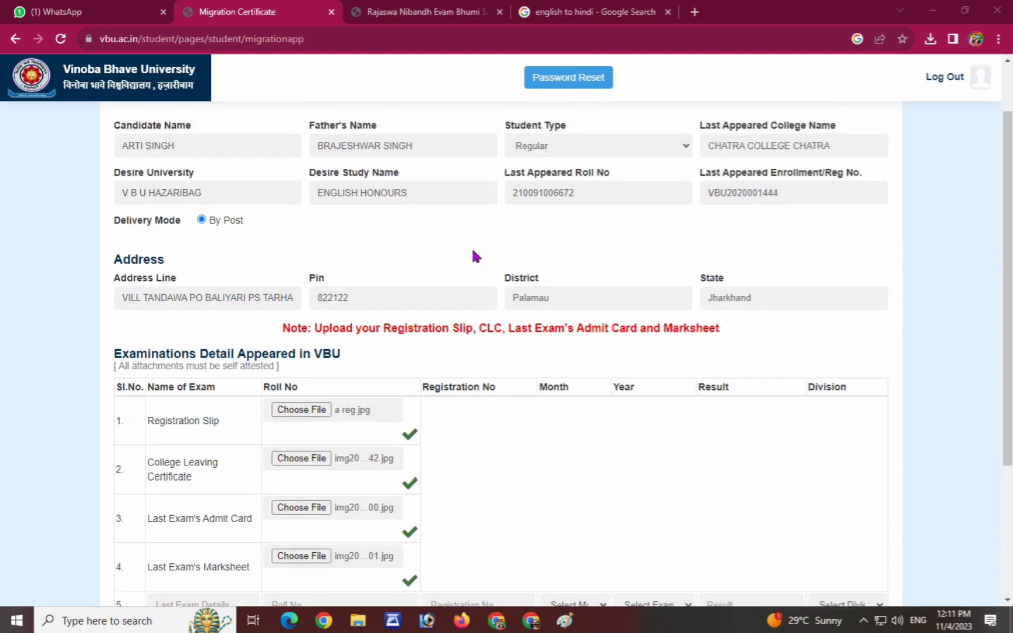
scroll(223, 416, "down", 4)
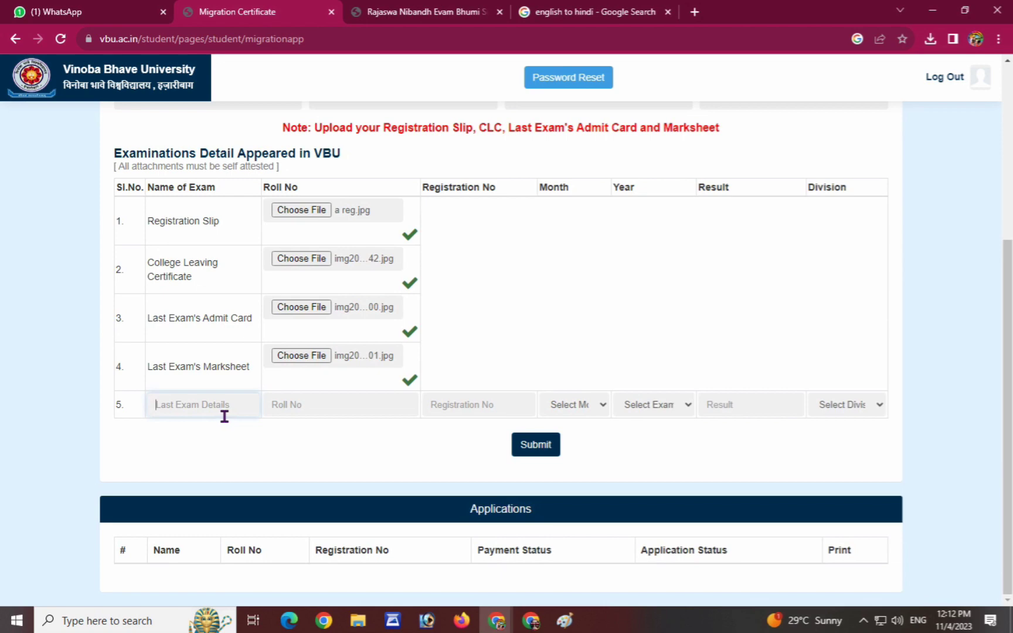
Step: In the last-exam row enter SEM as exam name, plus the roll and registration numbers
type("SEM 6")
left_click(344, 413)
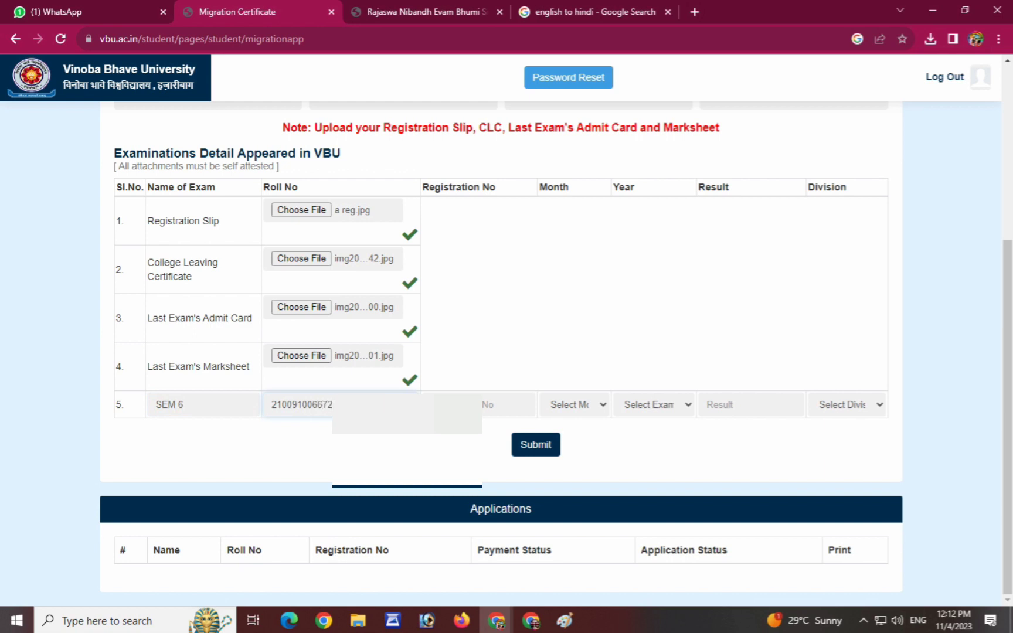
left_click(493, 412)
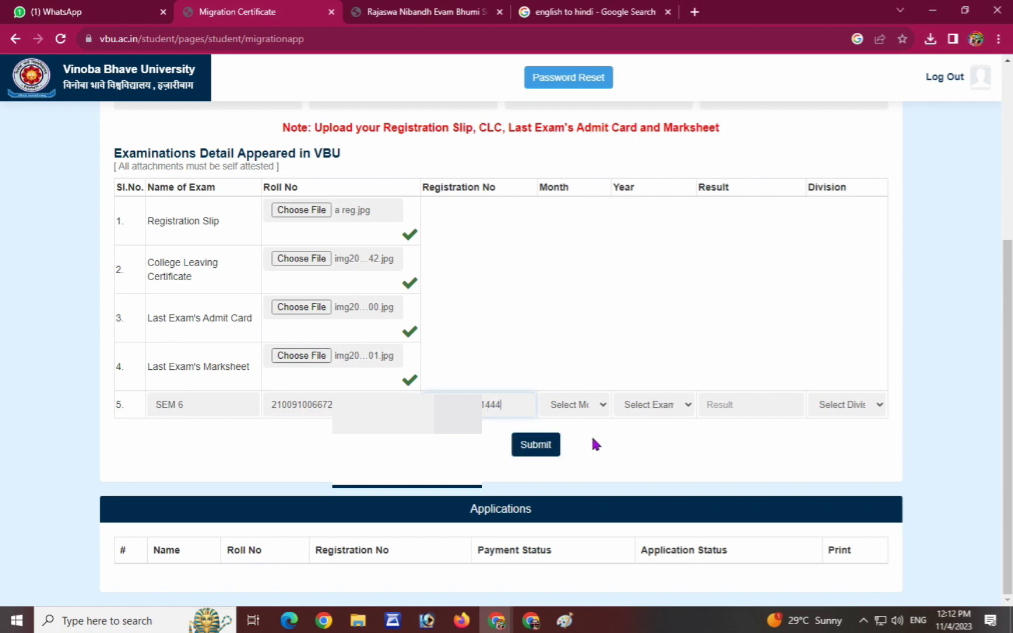
Step: Set exam month August, year 2023, result PASS and First division, then submit the request
left_click(591, 412)
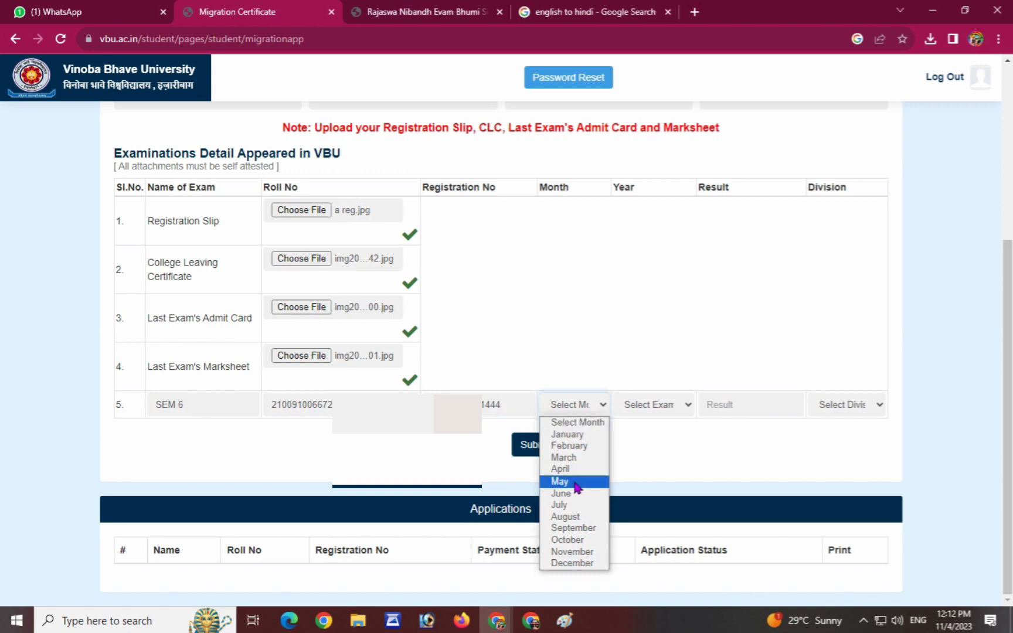
left_click(576, 516)
left_click(652, 406)
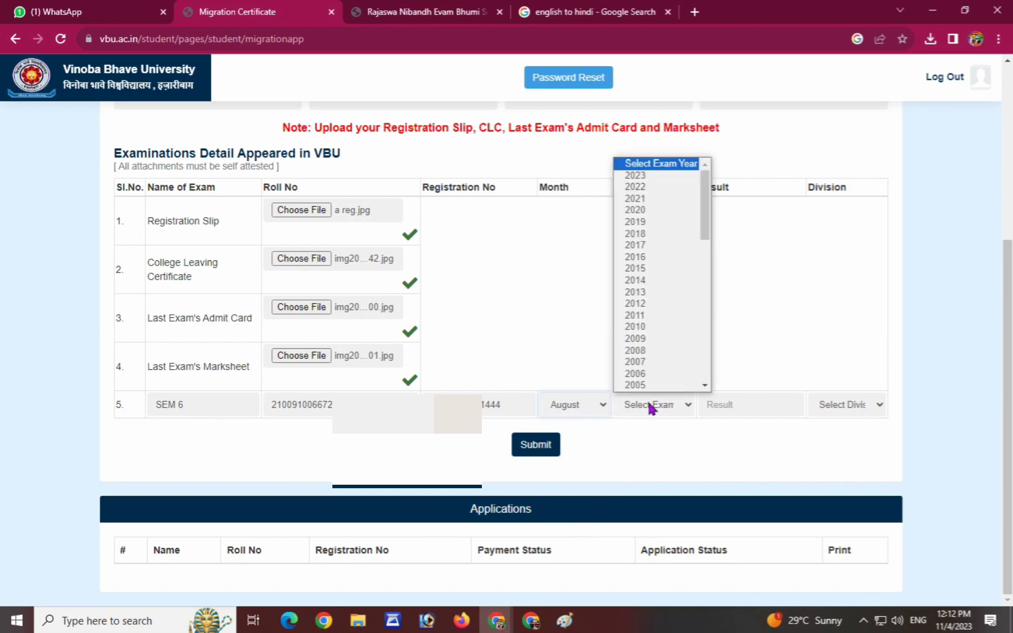
scroll(655, 377, "down", 1)
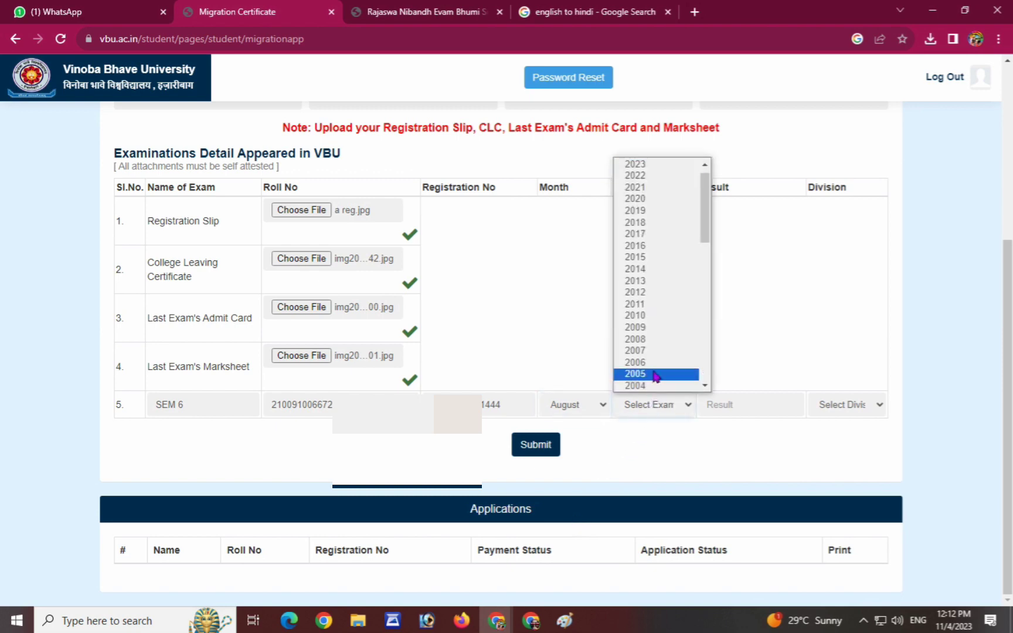
left_click(636, 166)
left_click(757, 413)
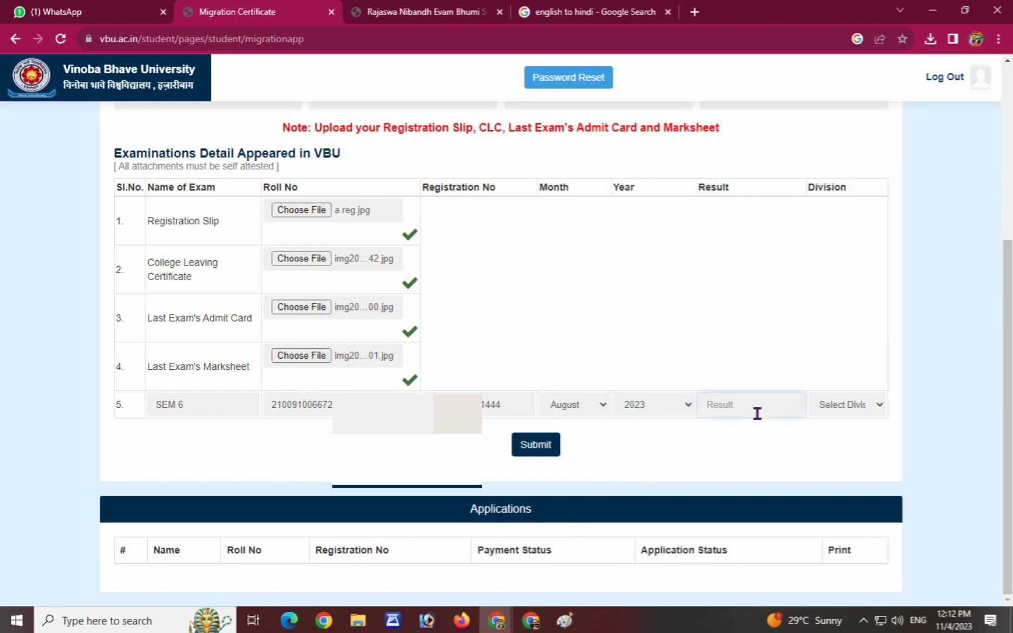
type("PASS")
left_click(832, 411)
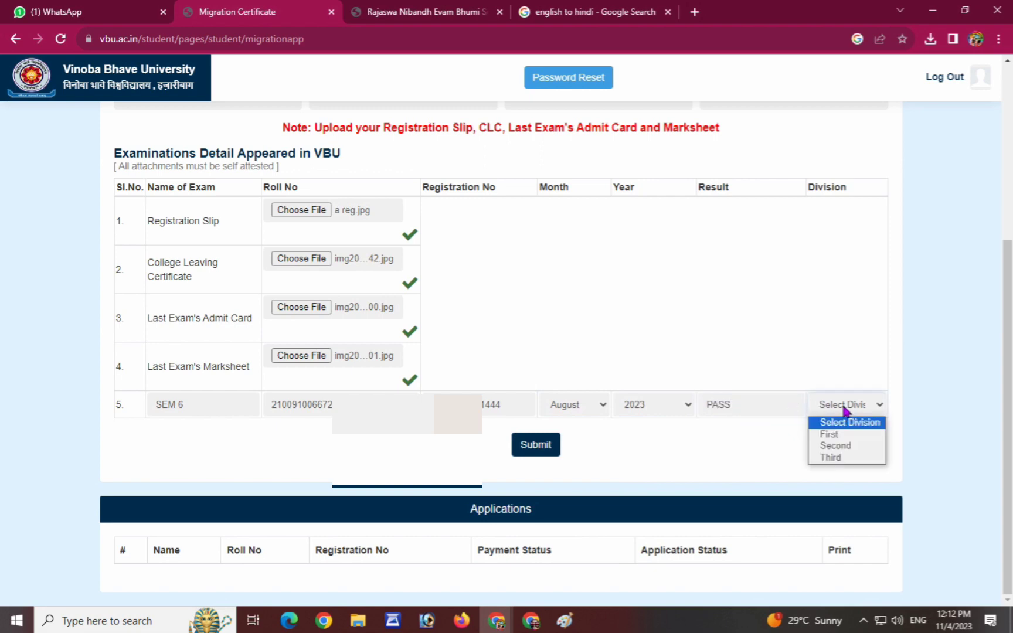
left_click(847, 435)
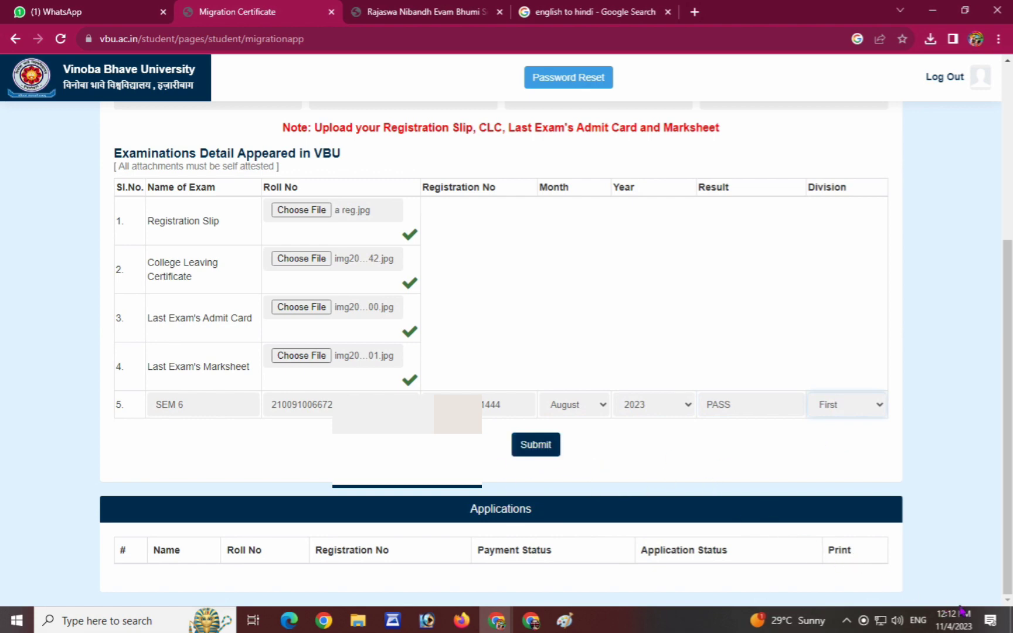
left_click(543, 449)
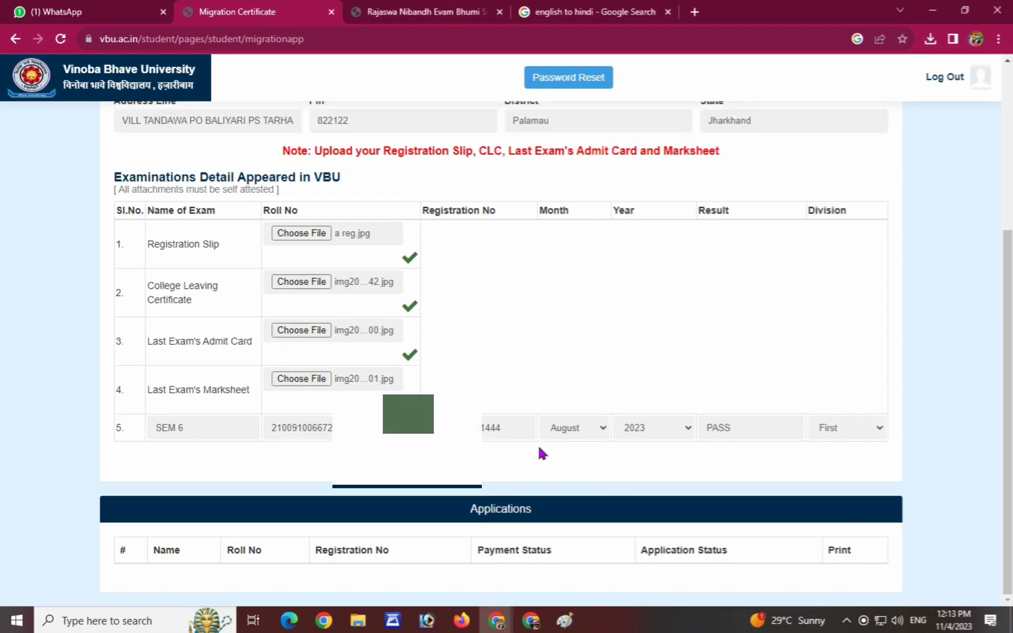